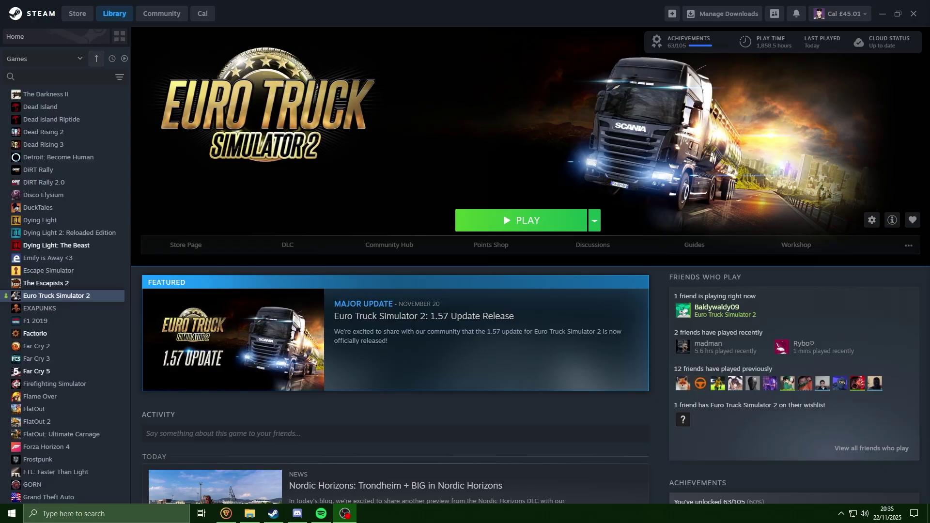
Step: Switch to the browser and download Project ALM v4.3.5 Insanux.zip from the Insanux site into the Downloads folder, closing its download pages
{"action": "key", "text": "alt+Tab"}
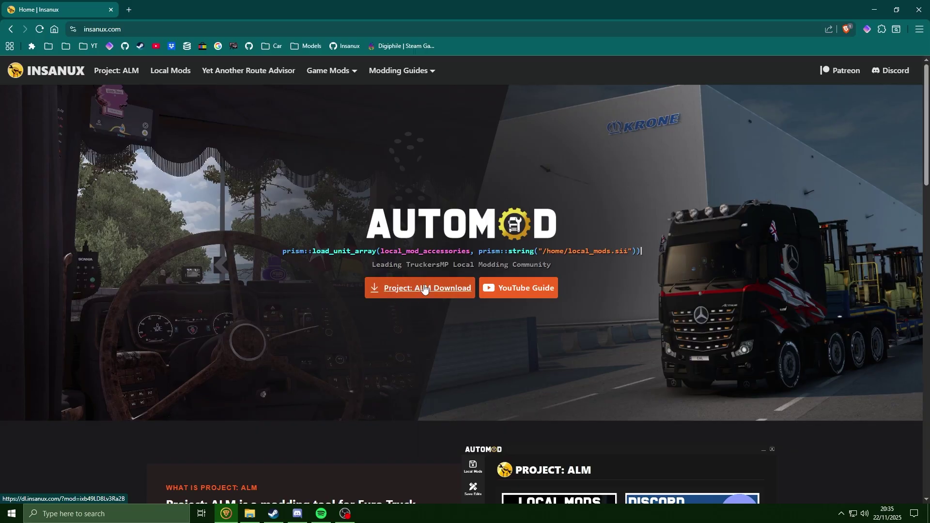
{"action": "left_click", "coordinate": [419, 289]}
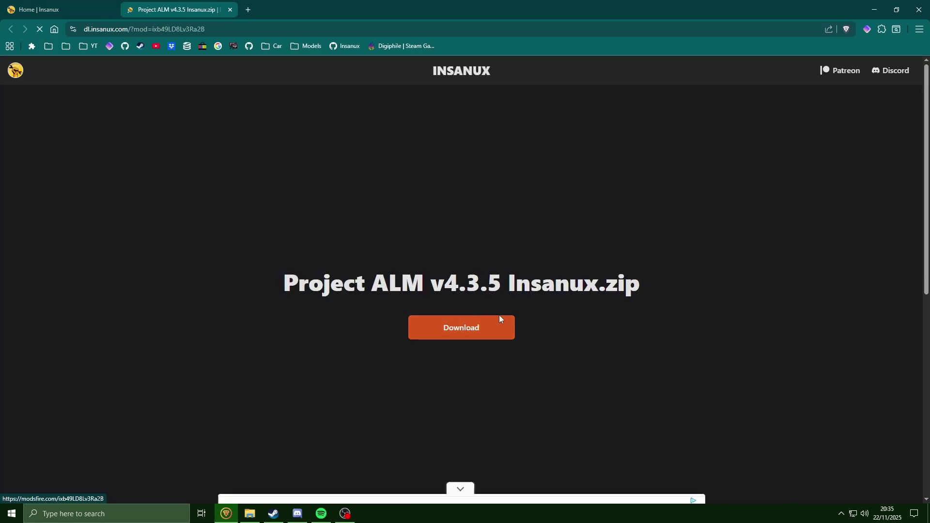
{"action": "left_click", "coordinate": [501, 319]}
{"action": "left_click", "coordinate": [480, 412]}
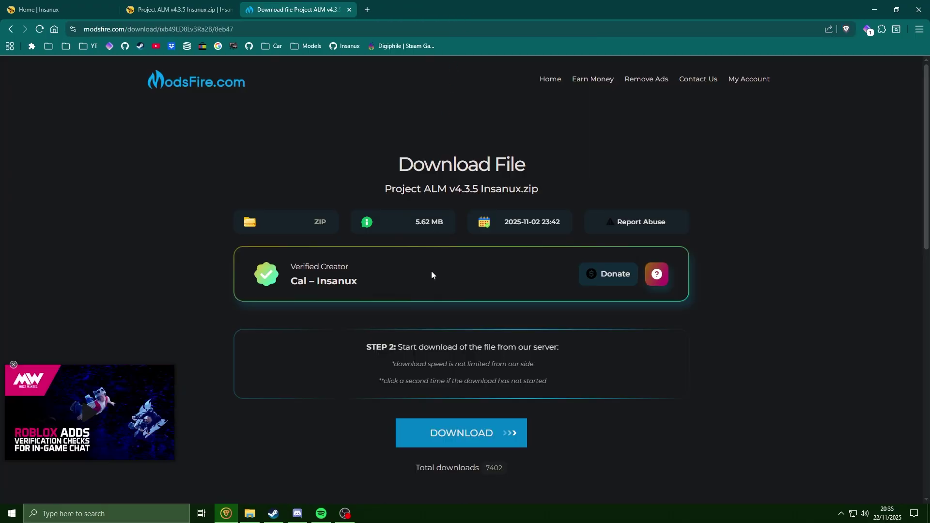
{"action": "left_click", "coordinate": [490, 437]}
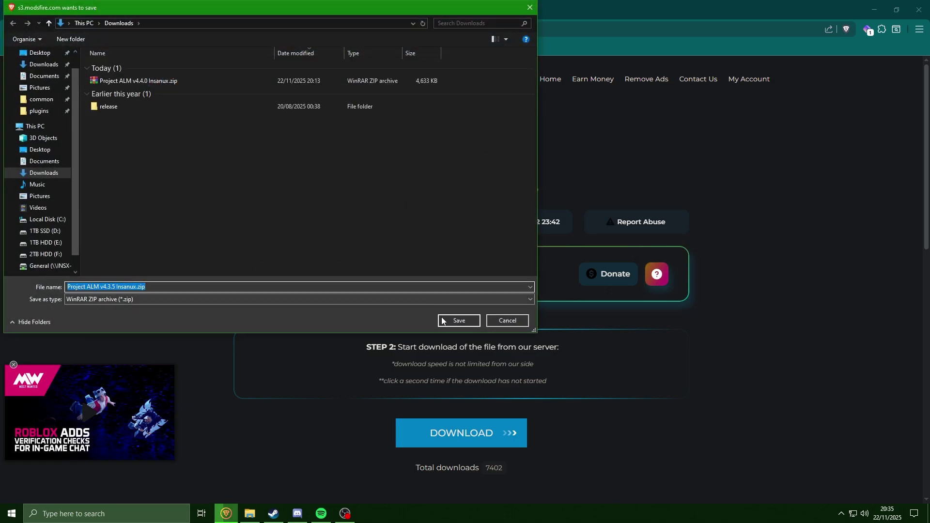
{"action": "left_click", "coordinate": [451, 323]}
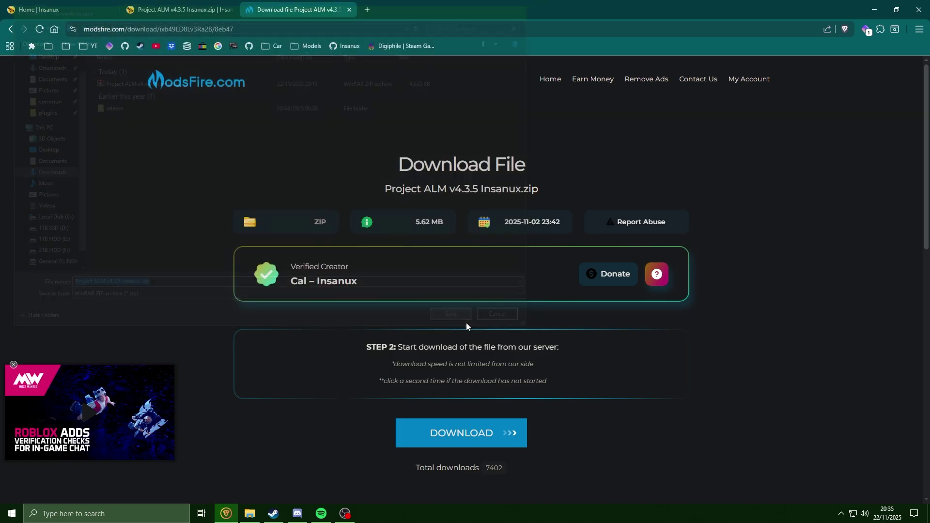
{"action": "left_click", "coordinate": [302, 509]}
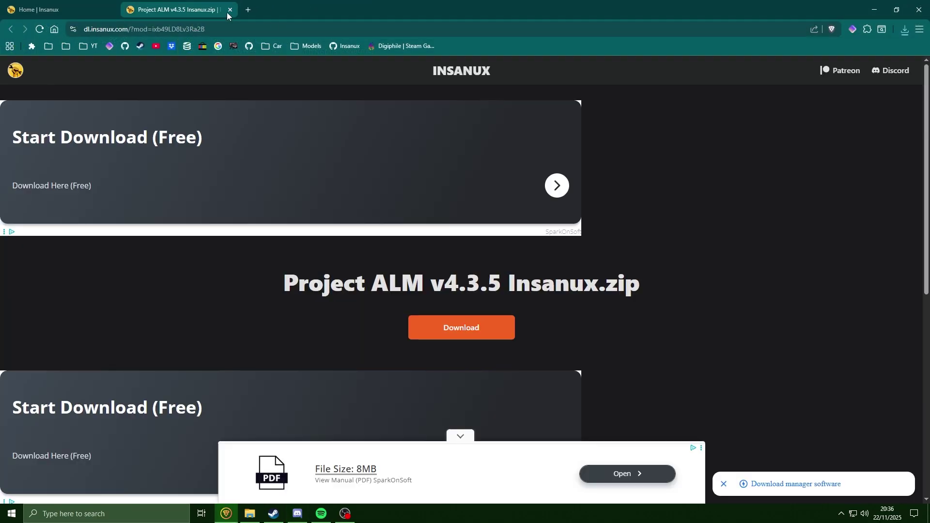
{"action": "left_click", "coordinate": [230, 10]}
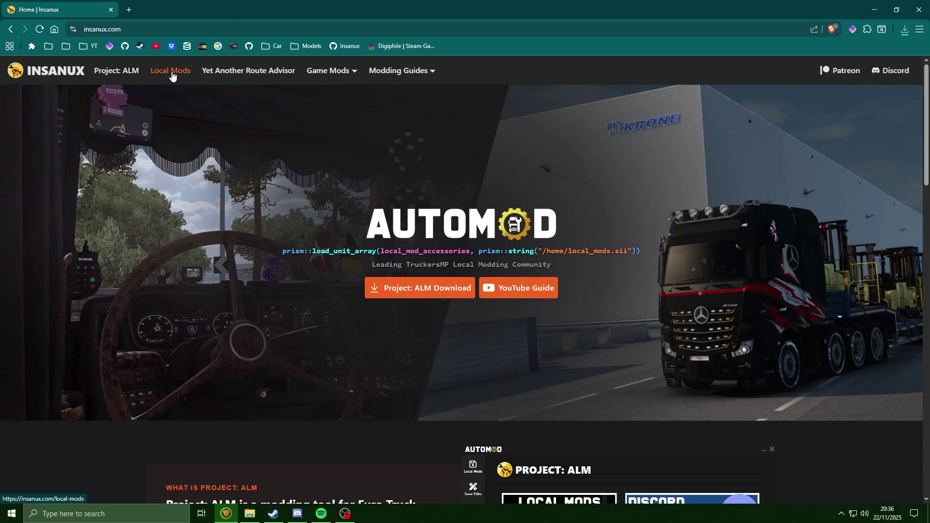
Step: Open the Interiors category in the Insanux site's Local Mods section and browse the listed mods
{"action": "left_click", "coordinate": [181, 72]}
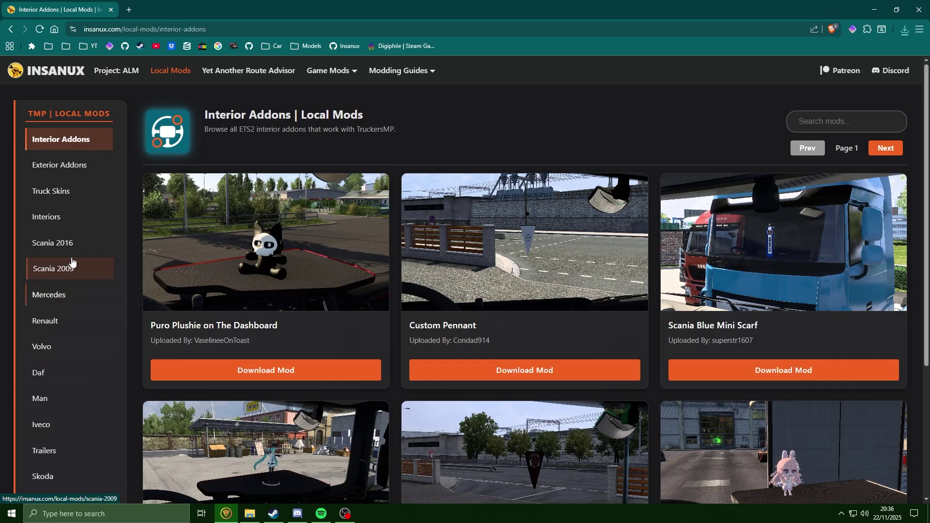
{"action": "left_click", "coordinate": [74, 221]}
{"action": "scroll", "coordinate": [420, 202], "scroll_direction": "down", "scroll_amount": 1}
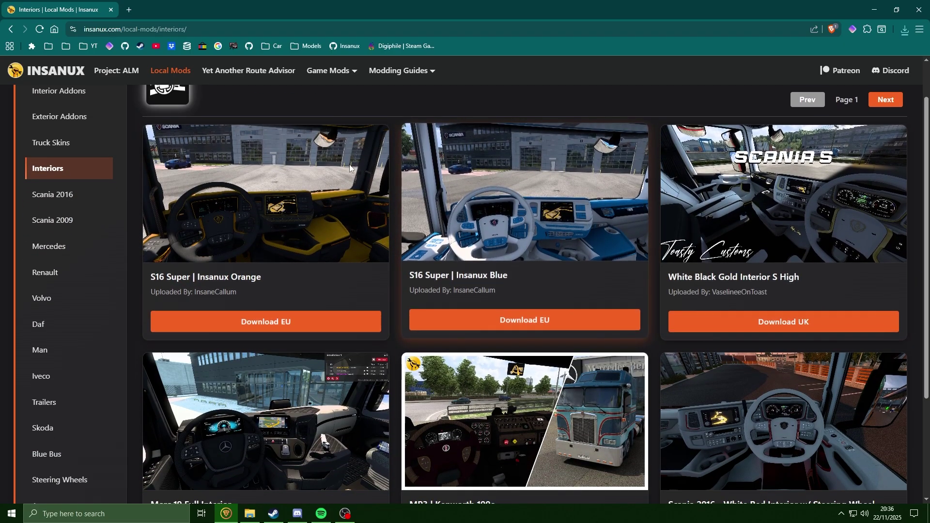
{"action": "scroll", "coordinate": [524, 436], "scroll_direction": "up", "scroll_amount": 1}
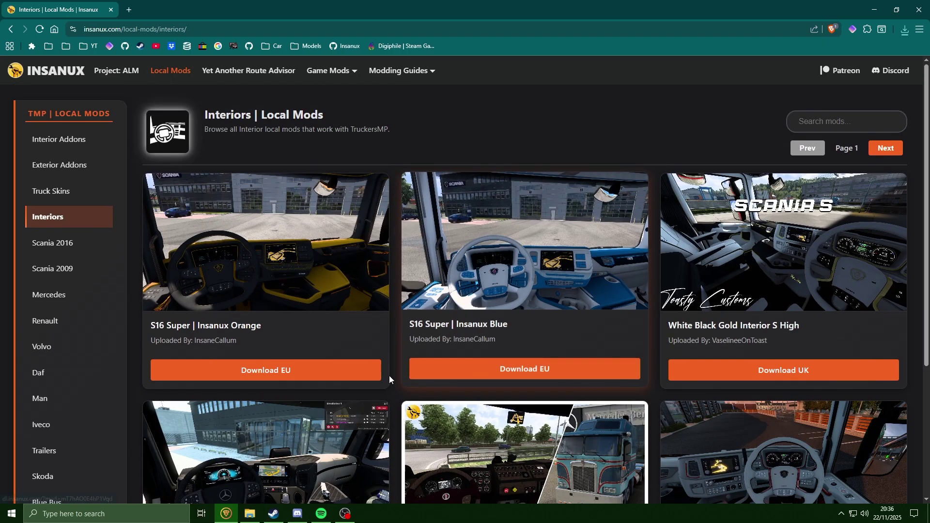
Step: Switch to Discord, view the interiors channel of the Insanux server, and return to the browser
{"action": "left_click", "coordinate": [298, 514]}
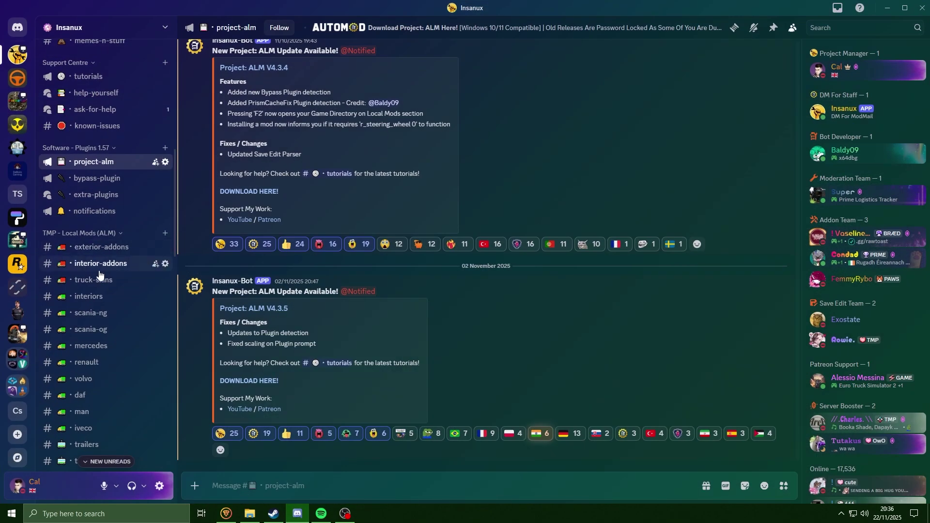
{"action": "left_click", "coordinate": [77, 300]}
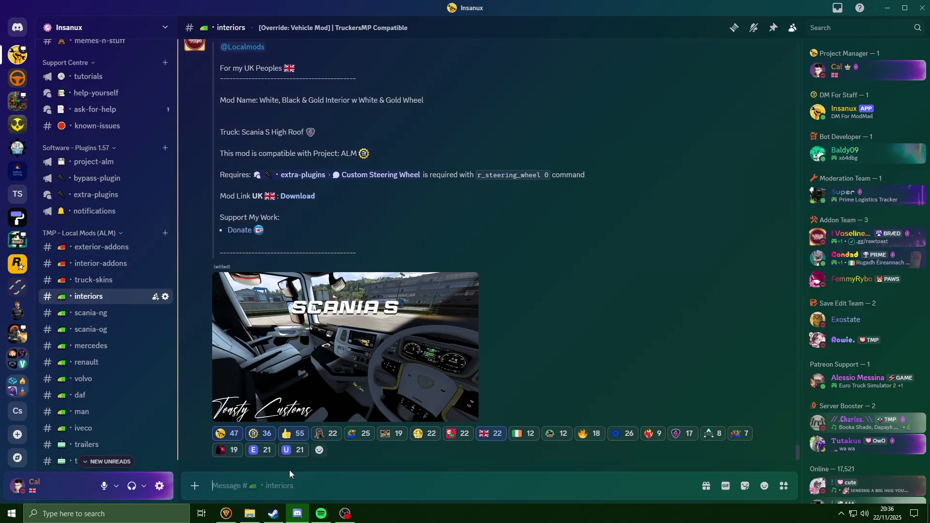
{"action": "left_click", "coordinate": [294, 508]}
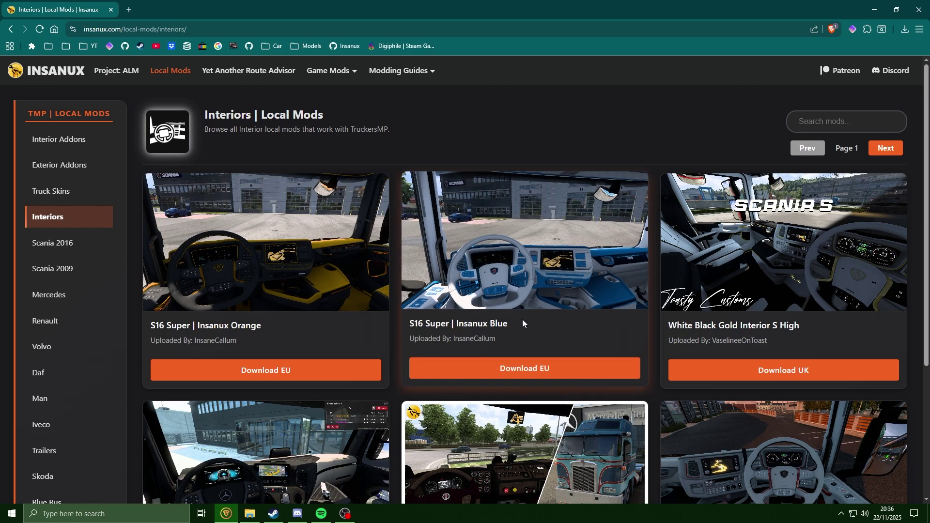
Step: Download the S16 Super | Insanux Blue interior as INSX Super Interior - Blue.zip into the Downloads folder and close the browser
{"action": "left_click", "coordinate": [545, 364]}
{"action": "left_click", "coordinate": [455, 336]}
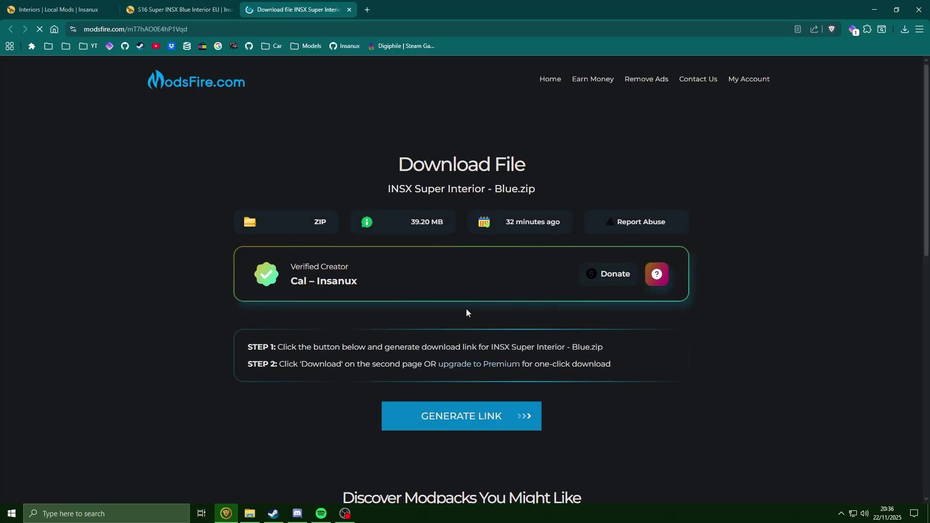
{"action": "left_click", "coordinate": [472, 412]}
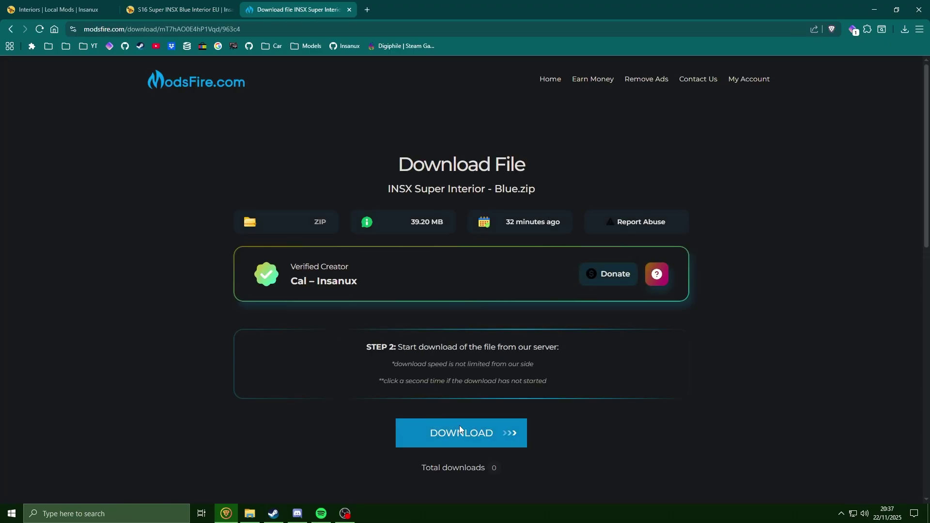
{"action": "left_click", "coordinate": [459, 425]}
{"action": "left_click", "coordinate": [469, 9]}
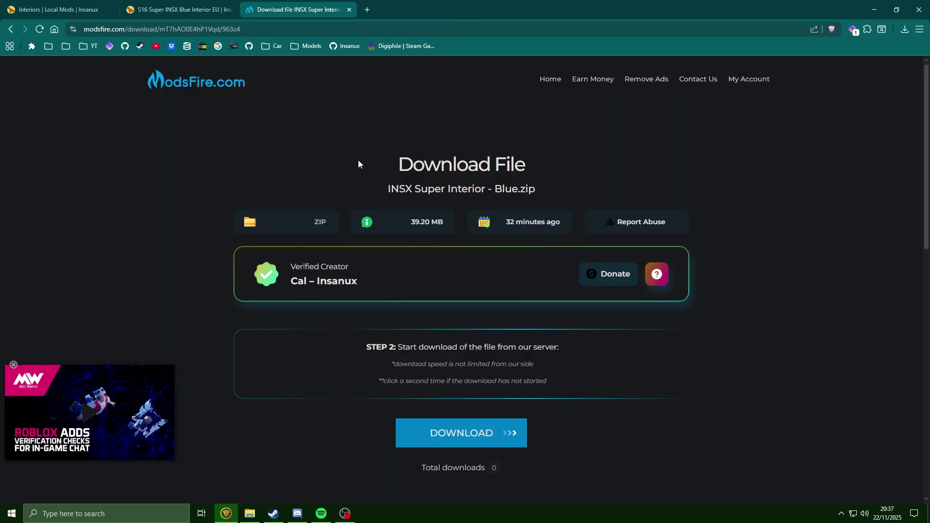
{"action": "left_click", "coordinate": [501, 441]}
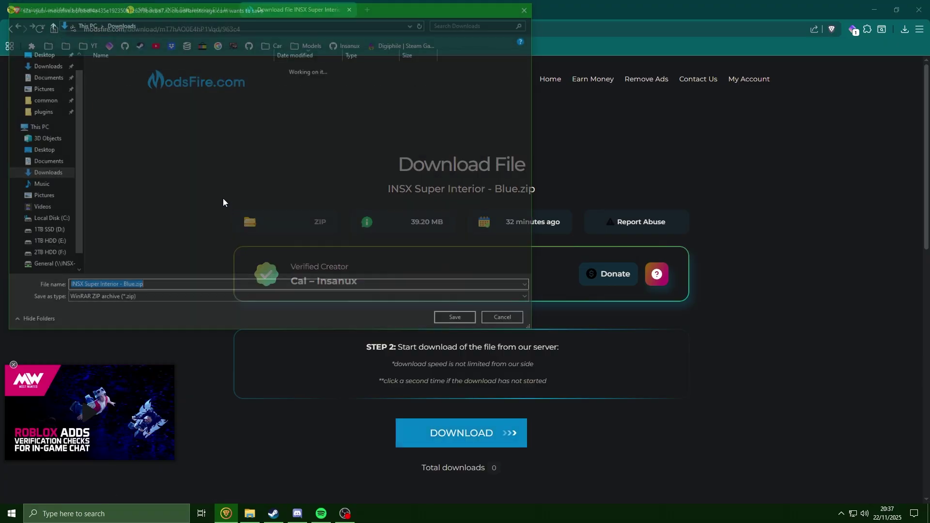
{"action": "left_click", "coordinate": [459, 319]}
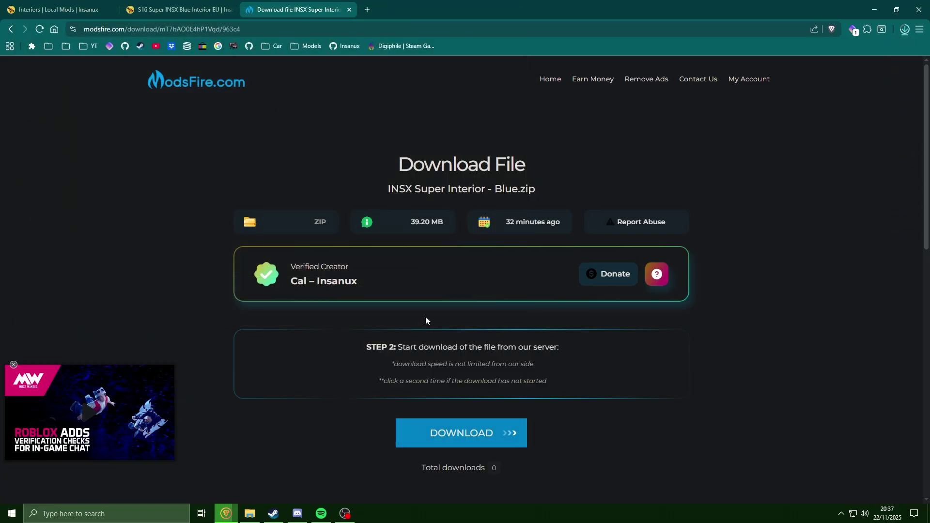
{"action": "left_click", "coordinate": [918, 10]}
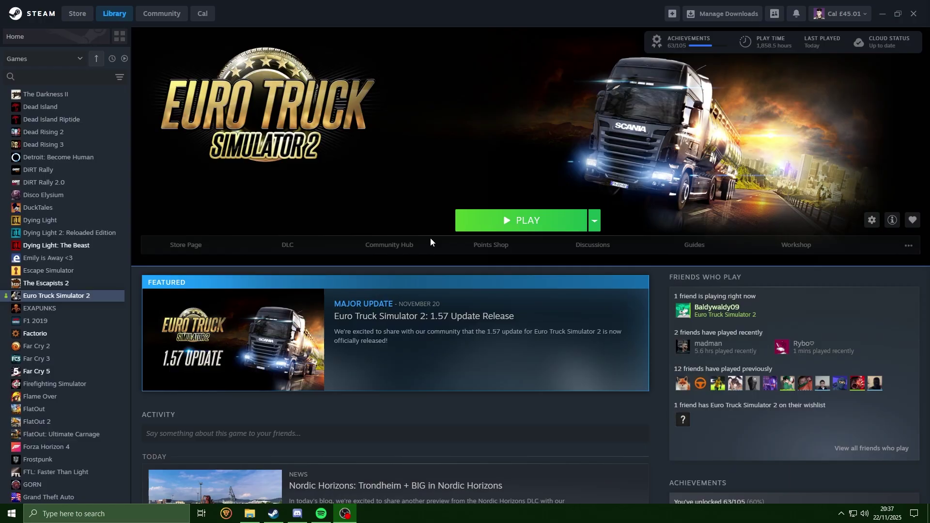
Step: Extract Project ALM v4.4.0 Insanux.zip and INSX Super Interior - Blue.zip into separate folders in Downloads, and delete both archives
{"action": "left_click", "coordinate": [250, 514]}
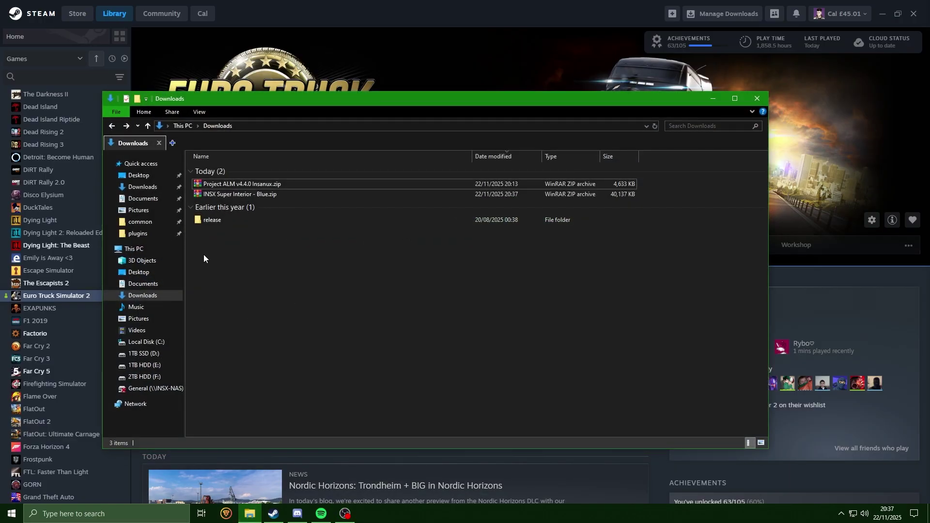
{"action": "right_click", "coordinate": [316, 182]}
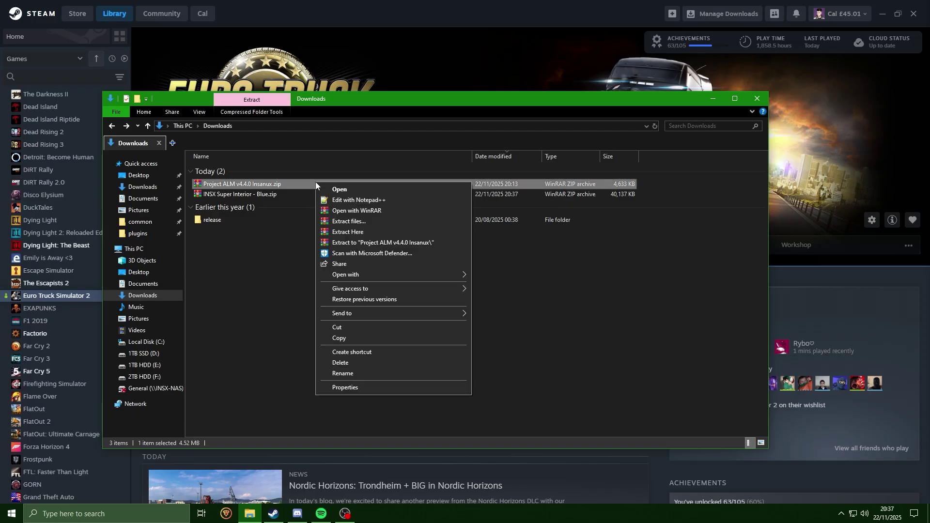
{"action": "left_click", "coordinate": [366, 232]}
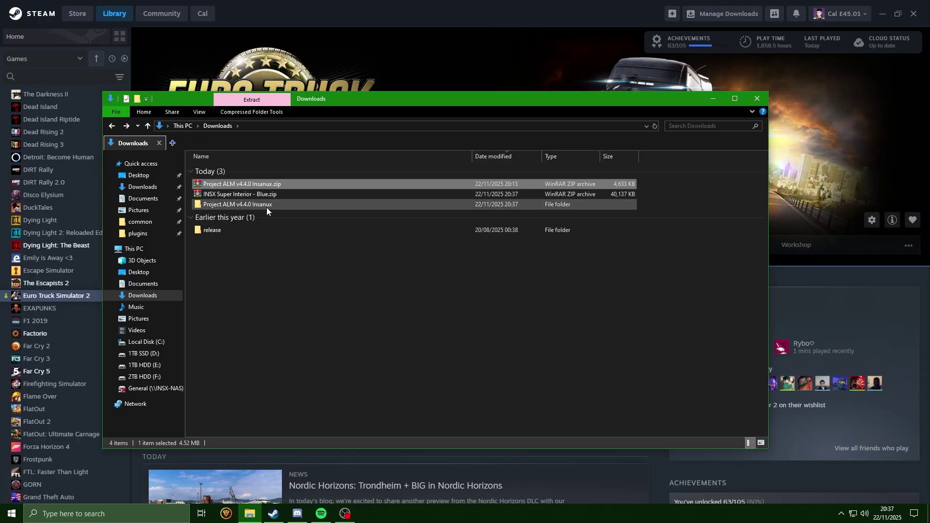
{"action": "left_click", "coordinate": [305, 193]}
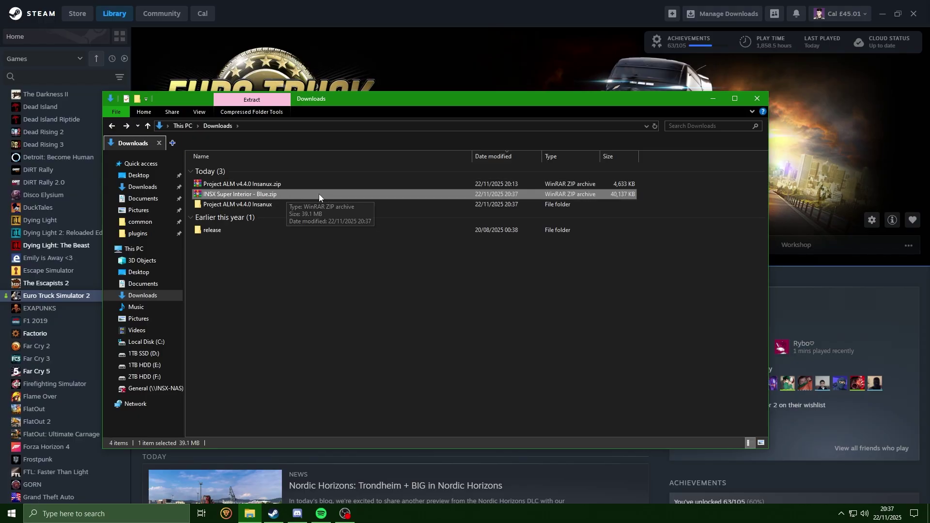
{"action": "right_click", "coordinate": [316, 194]}
{"action": "left_click", "coordinate": [366, 243]}
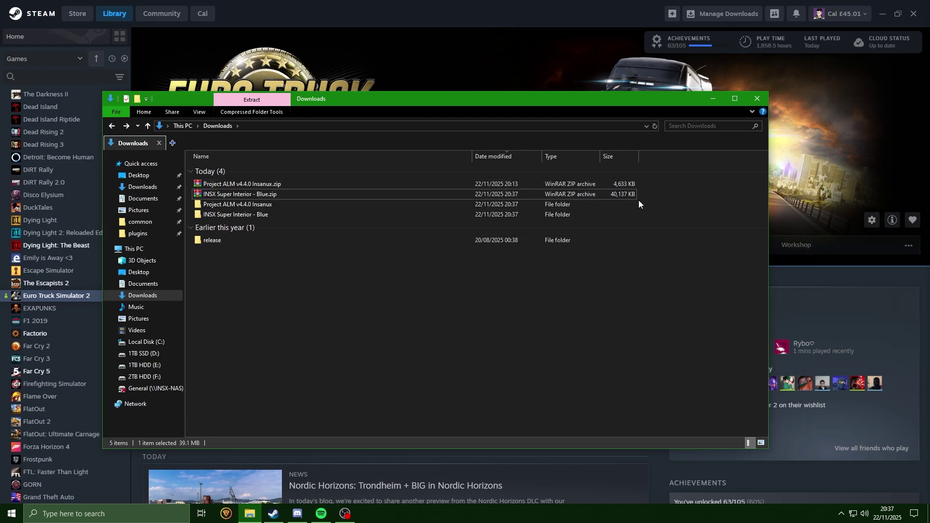
{"action": "left_click_drag", "start_coordinate": [639, 200], "coordinate": [612, 186]}
{"action": "key", "text": "Delete"}
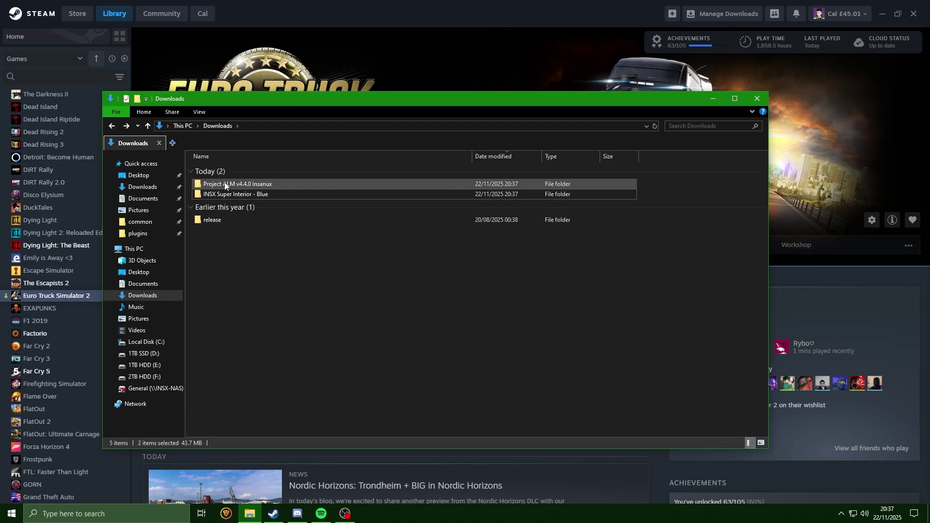
Step: Launch Project ALM from its extracted folder and run the toolbox's Dev / Console option for ETS2
{"action": "double_click", "coordinate": [248, 185]}
{"action": "double_click", "coordinate": [266, 174]}
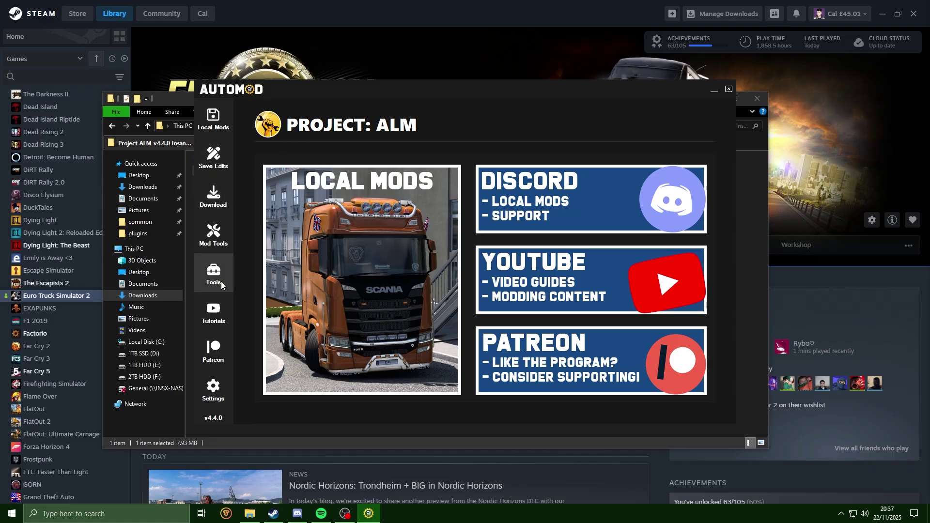
{"action": "left_click", "coordinate": [228, 269]}
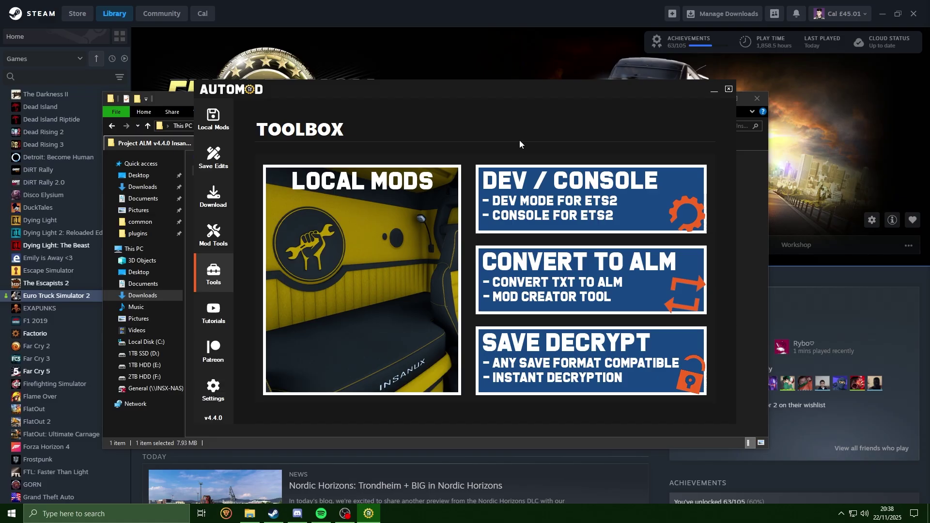
{"action": "left_click", "coordinate": [548, 181]}
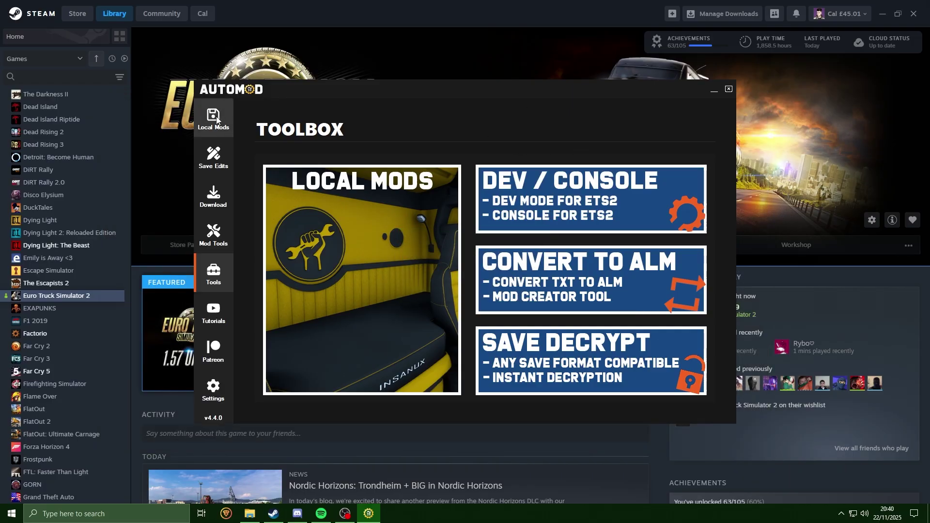
Step: Open Project ALM's Local Mods section and download the required SCS Local Mod Bypass.zip into Downloads through the link provided
{"action": "left_click", "coordinate": [220, 114]}
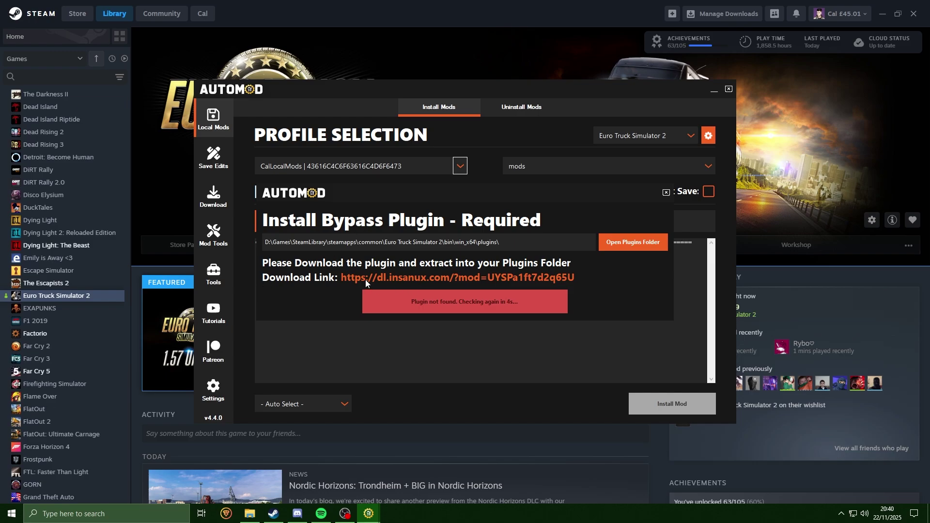
{"action": "left_click", "coordinate": [507, 278]}
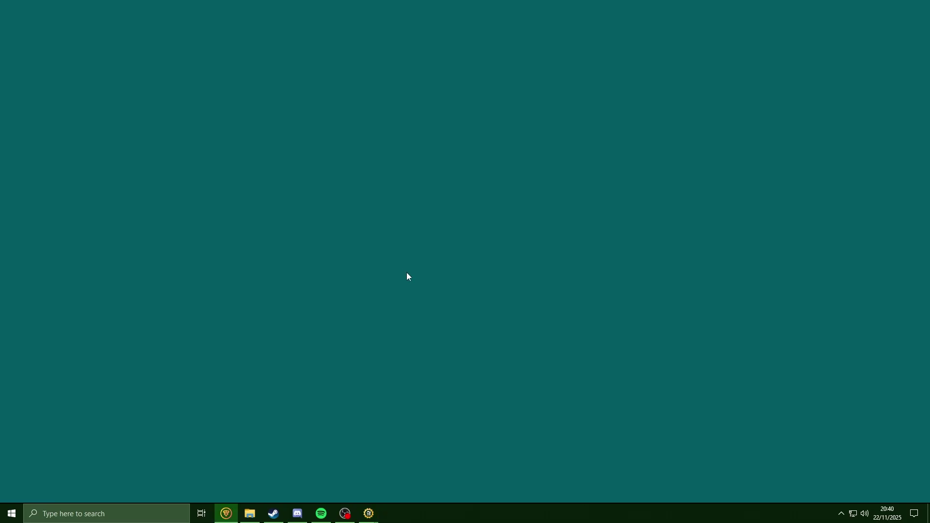
{"action": "left_click", "coordinate": [461, 338]}
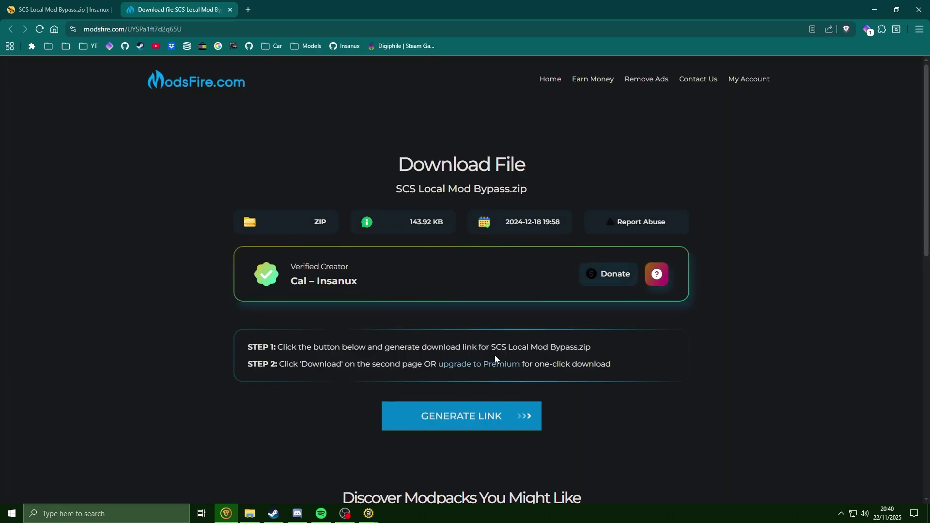
{"action": "left_click", "coordinate": [460, 417]}
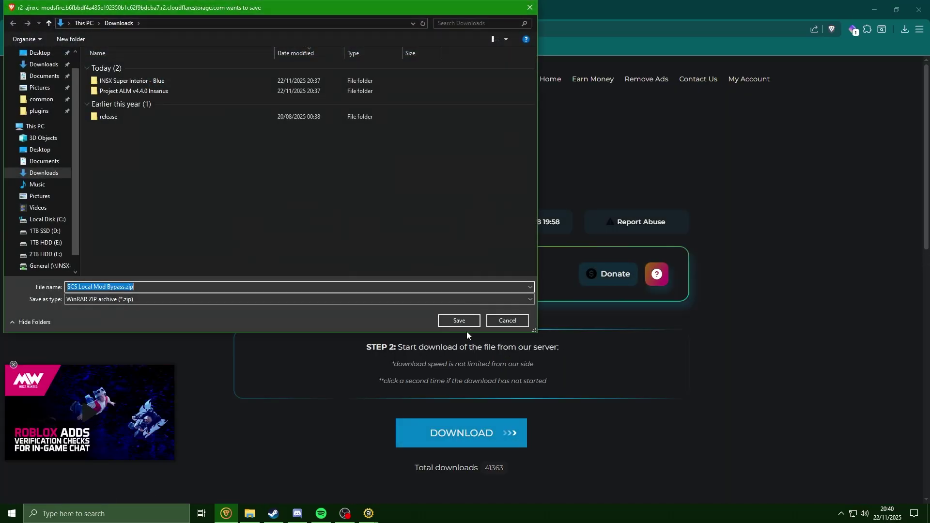
{"action": "left_click", "coordinate": [472, 321]}
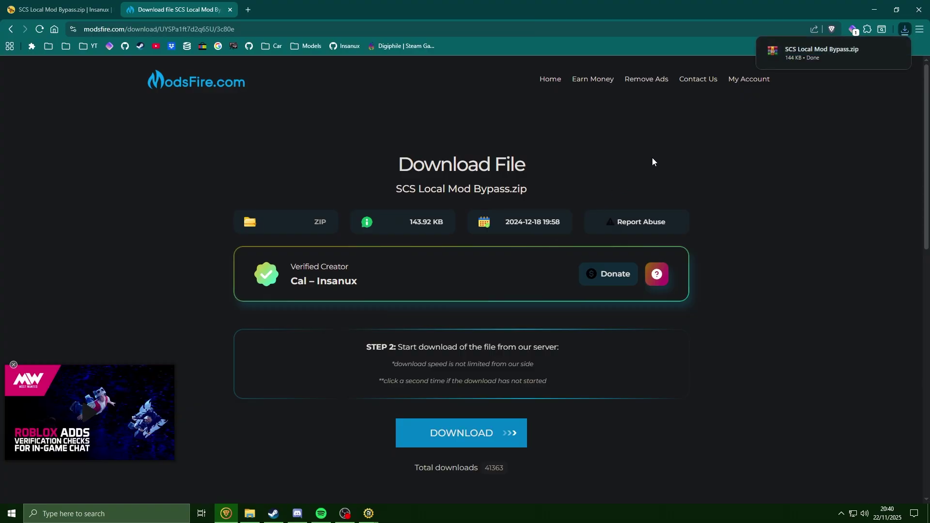
{"action": "left_click", "coordinate": [872, 11]}
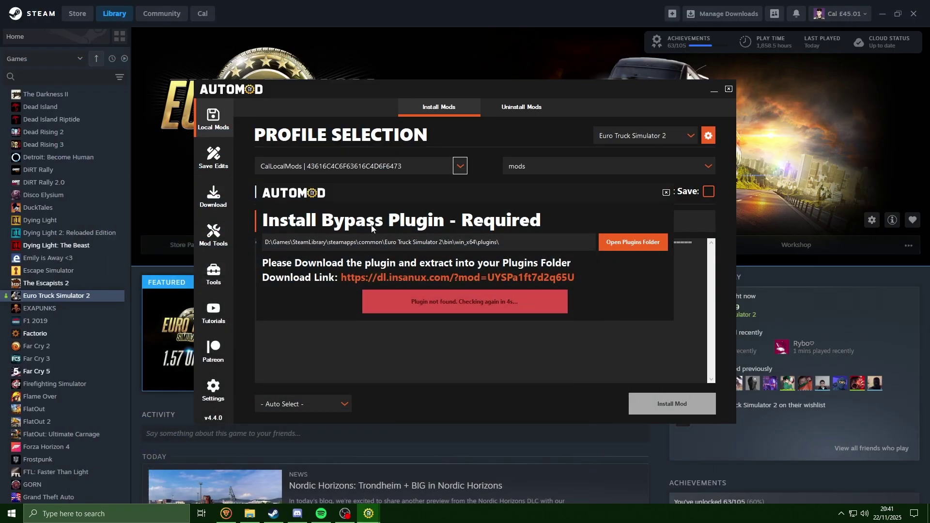
Step: Open the game's plugins folder and the SCS Local Mod Bypass.zip archive from Downloads, and arrange both windows side by side
{"action": "left_click", "coordinate": [613, 241]}
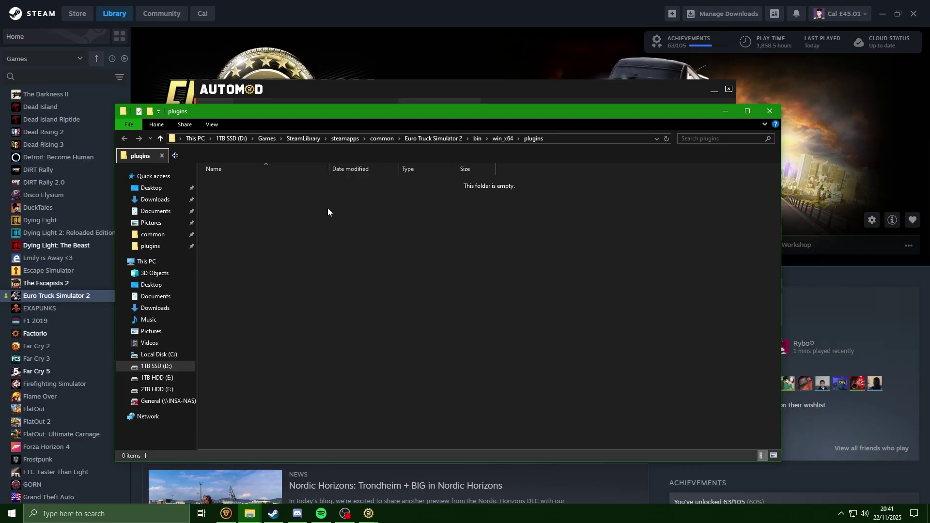
{"action": "left_click", "coordinate": [156, 200]}
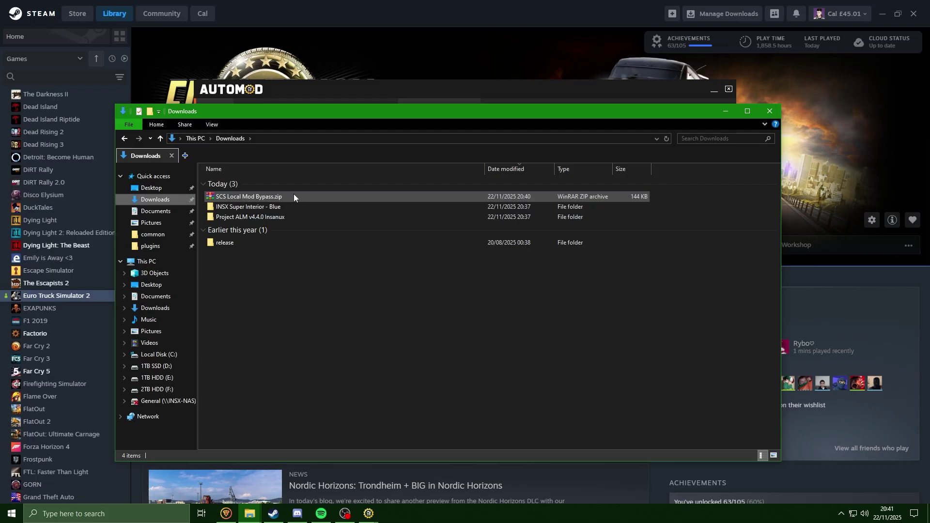
{"action": "double_click", "coordinate": [303, 196]}
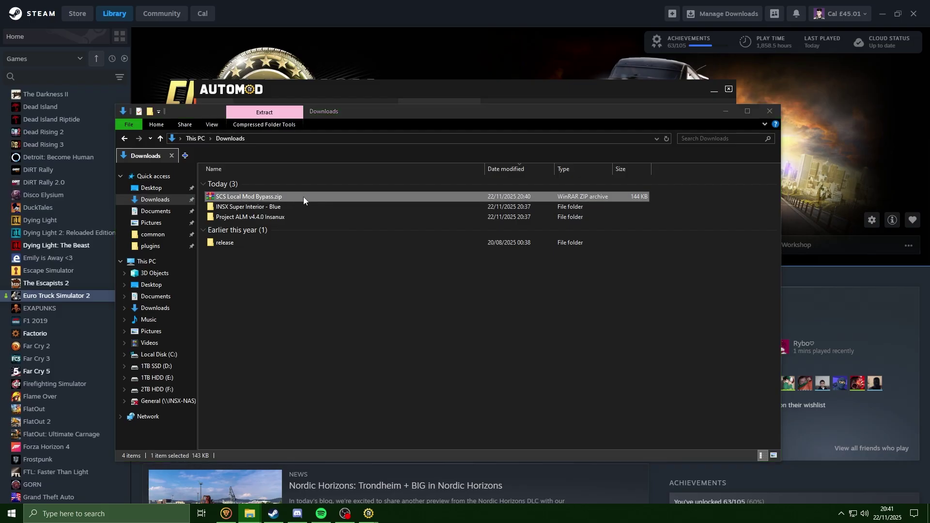
{"action": "left_click_drag", "start_coordinate": [301, 110], "coordinate": [548, 113]}
{"action": "left_click_drag", "start_coordinate": [450, 110], "coordinate": [428, 108]}
{"action": "key", "text": "alt+Left"}
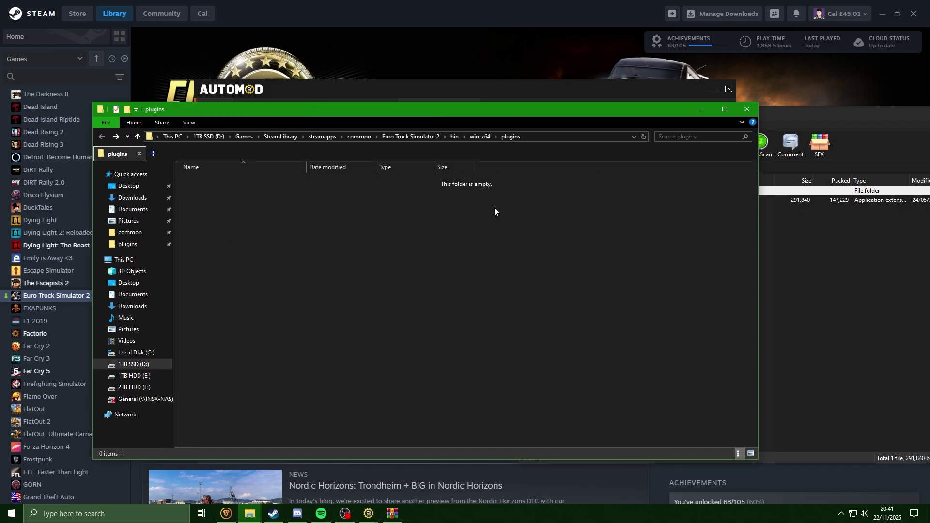
{"action": "left_click", "coordinate": [541, 137]}
{"action": "left_click_drag", "start_coordinate": [436, 107], "coordinate": [375, 127]}
Step: Copy ScsUnitTypeCheckBypass.dll from the archive into the plugins folder and confirm the bypass plugin installation in Project ALM
{"action": "left_click", "coordinate": [822, 298]}
{"action": "left_click_drag", "start_coordinate": [553, 199], "coordinate": [451, 249]}
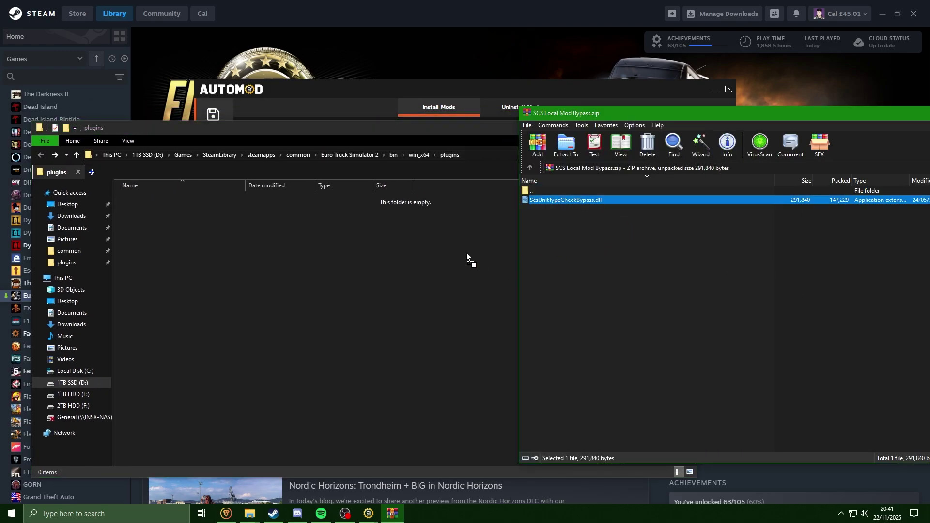
{"action": "left_click_drag", "start_coordinate": [259, 241], "coordinate": [326, 266]}
{"action": "left_click_drag", "start_coordinate": [228, 265], "coordinate": [206, 269]}
{"action": "left_click", "coordinate": [184, 206]}
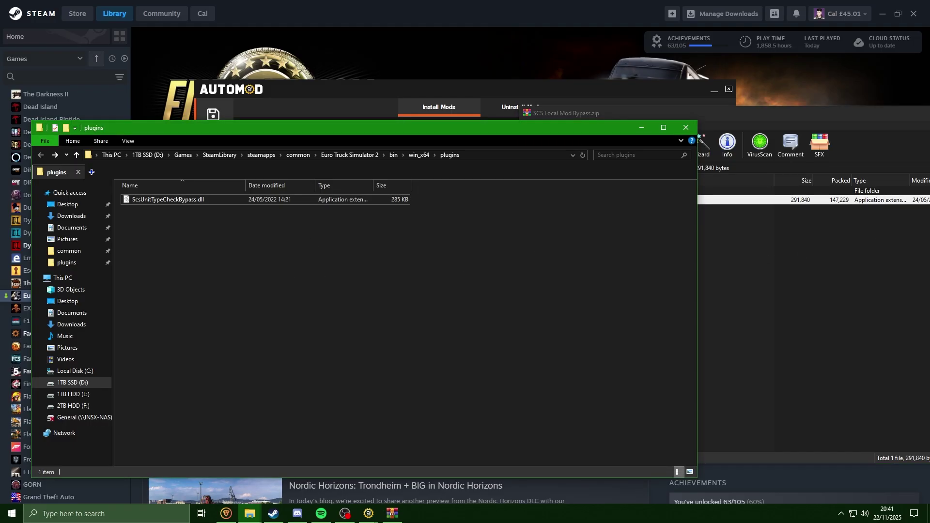
{"action": "left_click", "coordinate": [648, 126]}
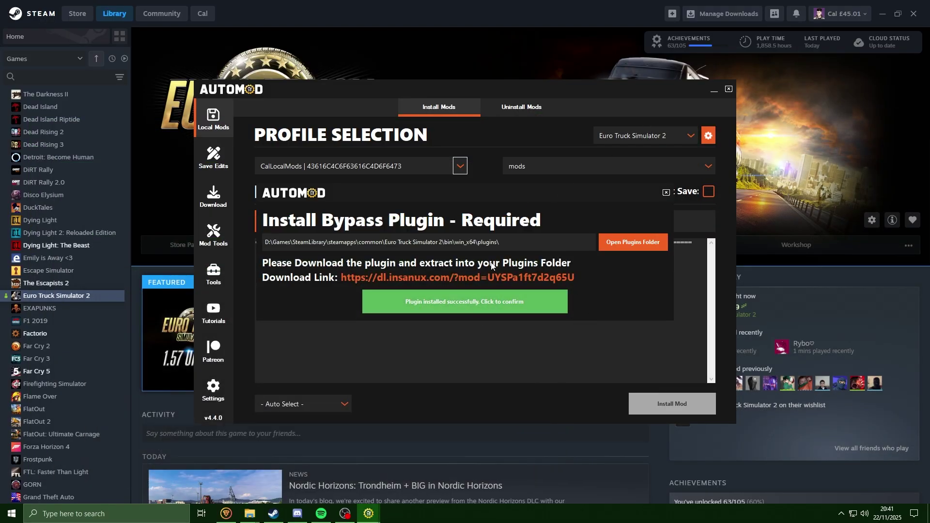
{"action": "left_click", "coordinate": [481, 303]}
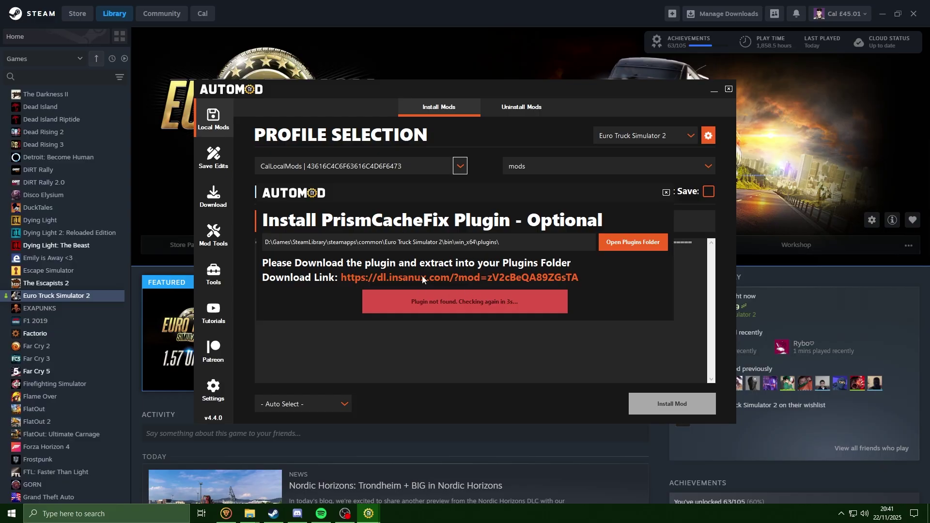
Step: Download the optional PrismCacheFix.zip into Downloads through the link provided, open the archive and minimize the browser
{"action": "left_click", "coordinate": [497, 283]}
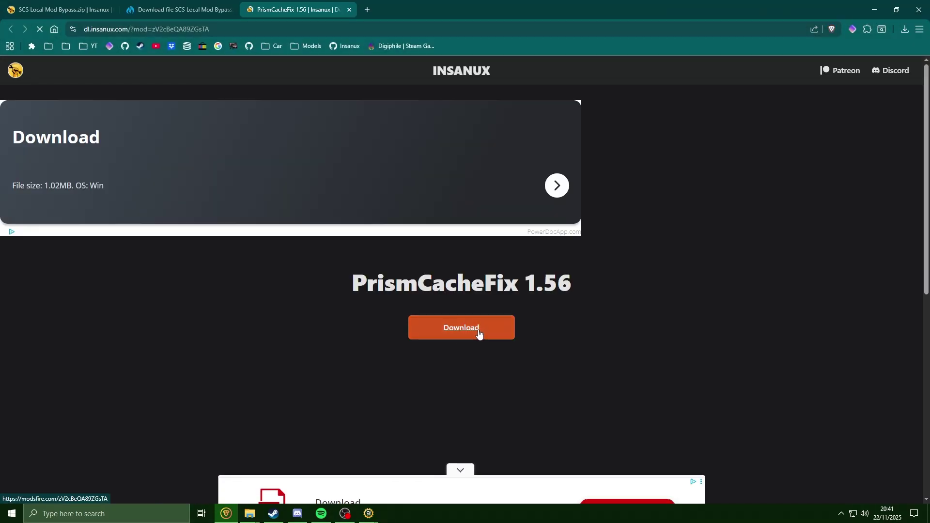
{"action": "left_click", "coordinate": [480, 333]}
{"action": "left_click", "coordinate": [463, 416]}
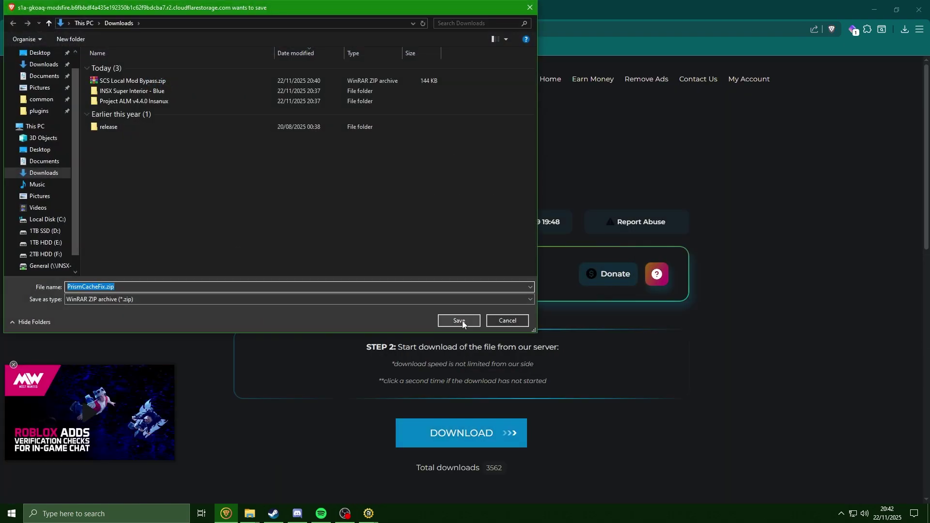
{"action": "left_click", "coordinate": [462, 320]}
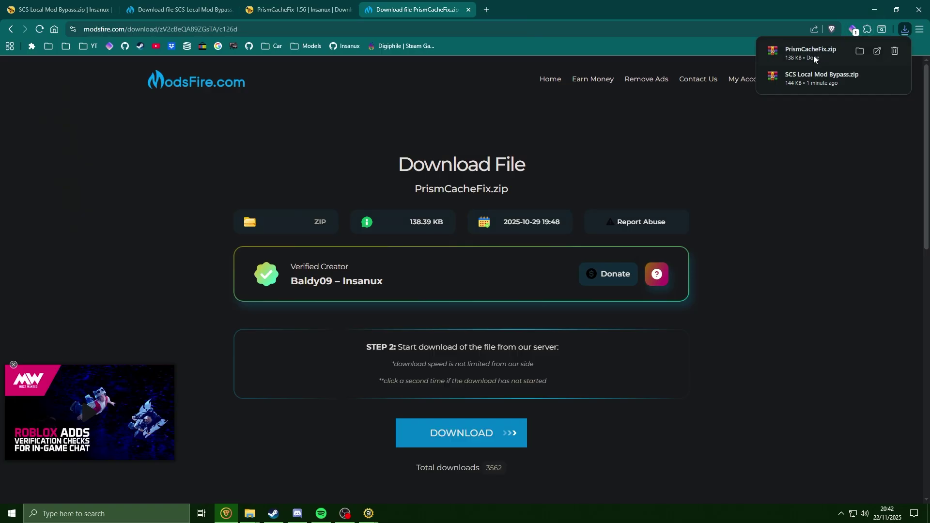
{"action": "left_click", "coordinate": [790, 54]}
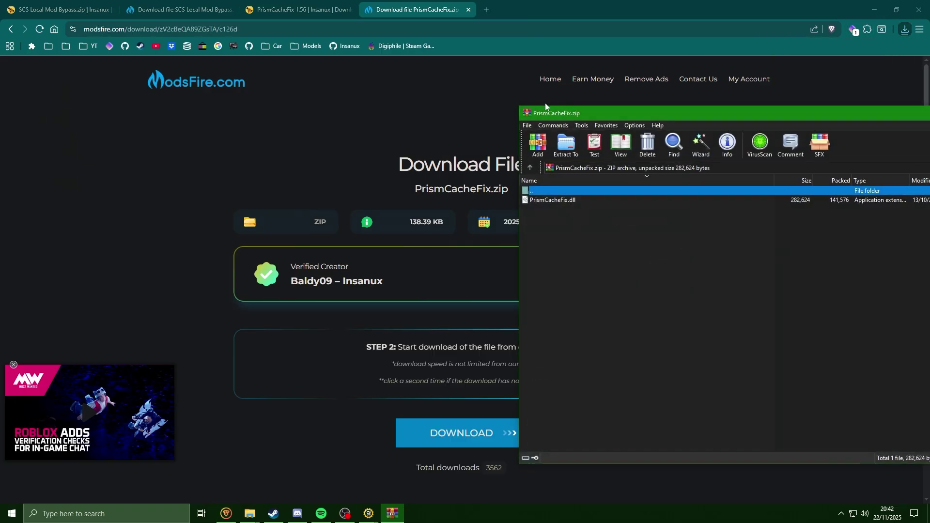
{"action": "left_click", "coordinate": [876, 10]}
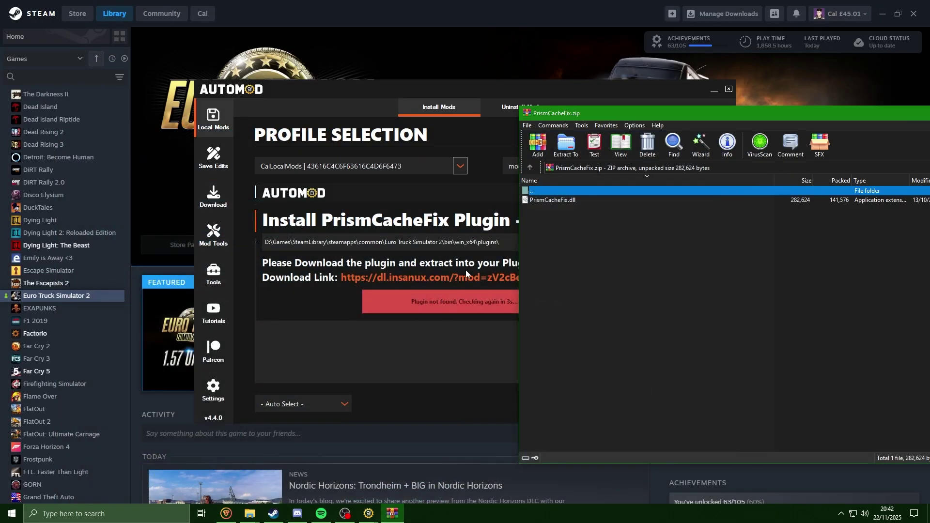
Step: Copy PrismCacheFix.dll from the archive into the game's plugins folder and confirm the plugin installation in Project ALM
{"action": "left_click", "coordinate": [426, 210]}
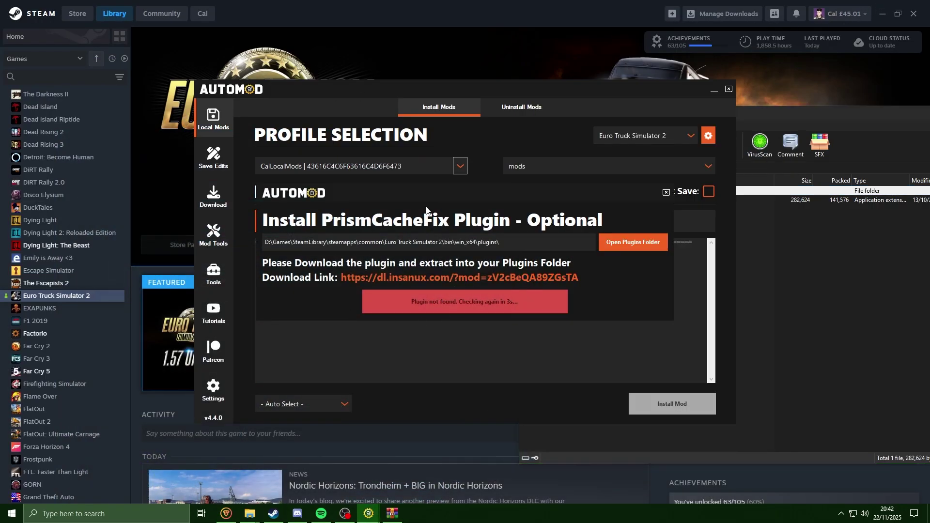
{"action": "left_click", "coordinate": [638, 243]}
{"action": "left_click", "coordinate": [854, 256]}
{"action": "left_click_drag", "start_coordinate": [579, 198], "coordinate": [555, 206]}
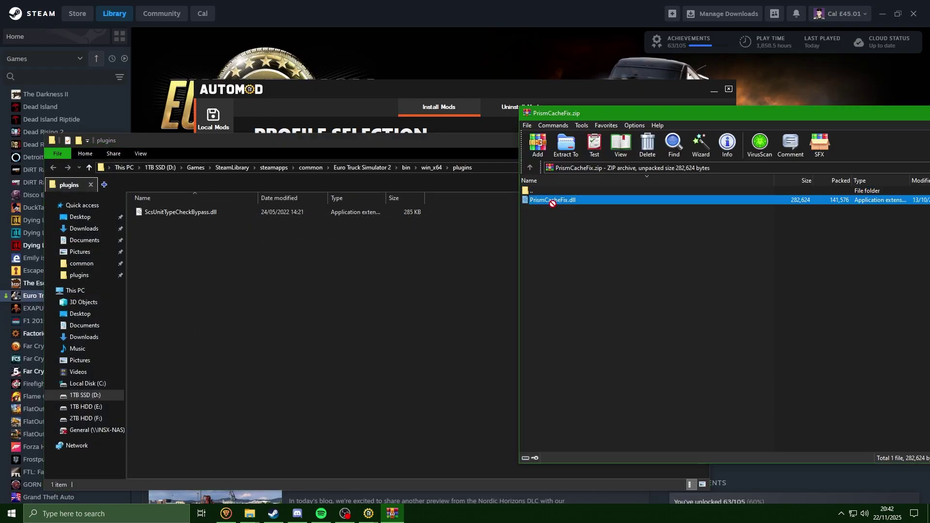
{"action": "left_click_drag", "start_coordinate": [260, 257], "coordinate": [202, 275]}
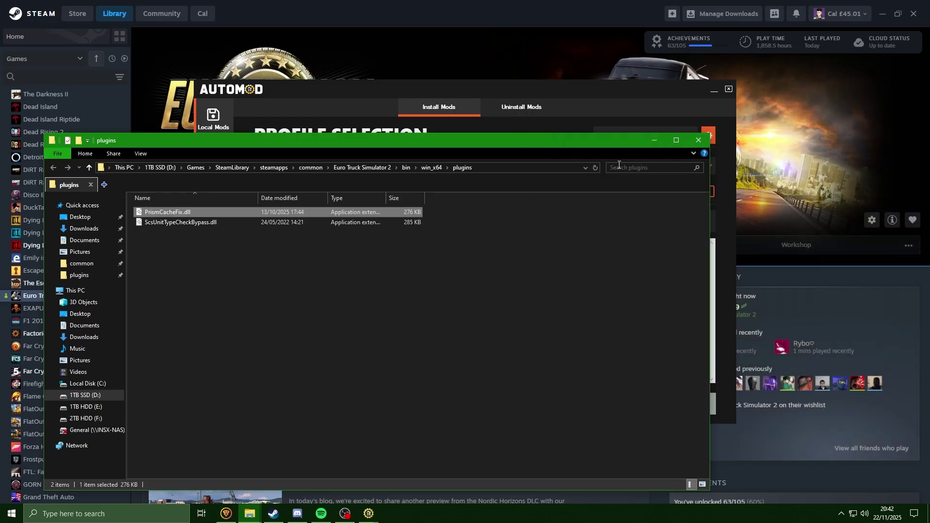
{"action": "left_click", "coordinate": [655, 140]}
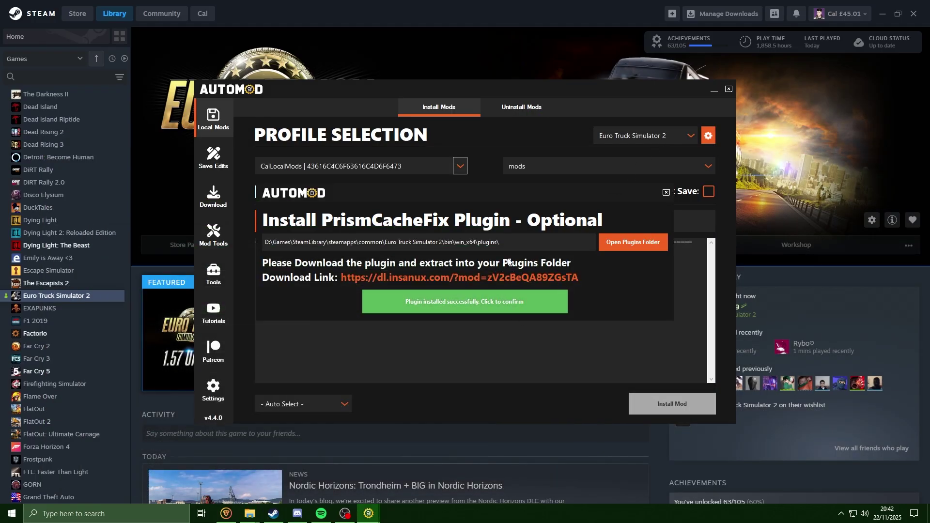
{"action": "left_click", "coordinate": [478, 302]}
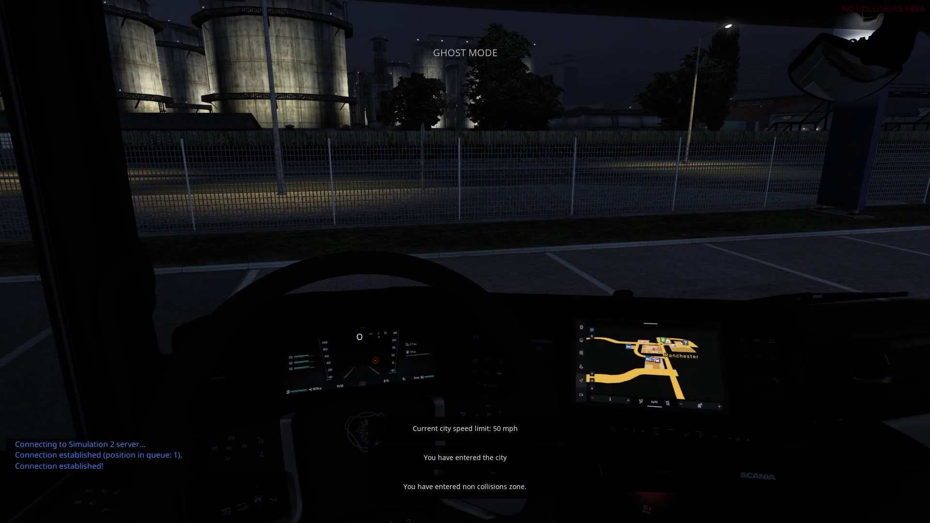
Step: At the in-game truck service, open the truck configurator's interior section, confirm the order with the Smart Dash, V8 interior and leave the service
{"action": "key", "text": "Return"}
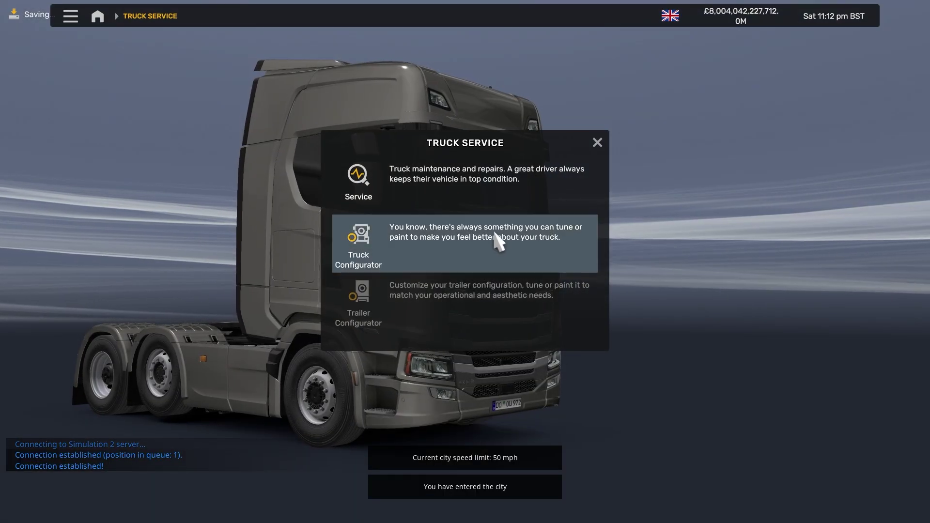
{"action": "left_click", "coordinate": [494, 237]}
{"action": "left_click", "coordinate": [484, 29]}
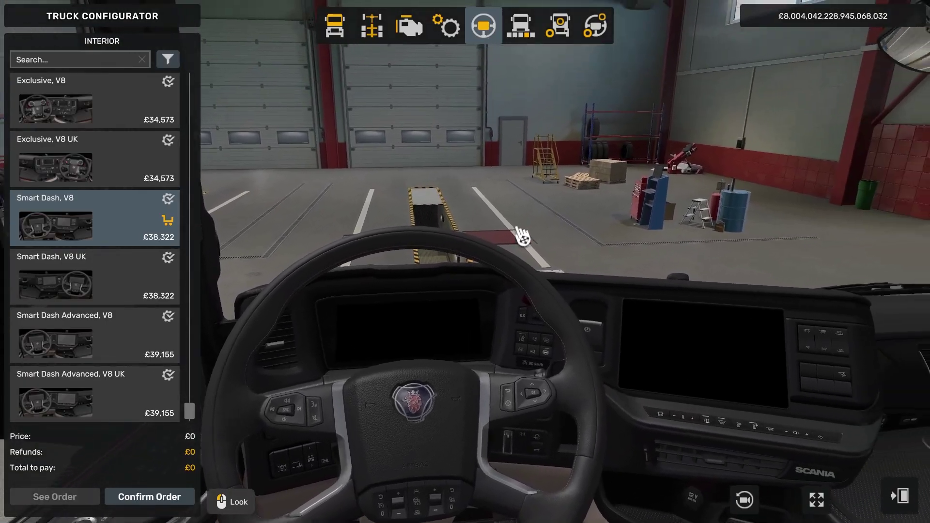
{"action": "left_click_drag", "start_coordinate": [522, 236], "coordinate": [445, 261]}
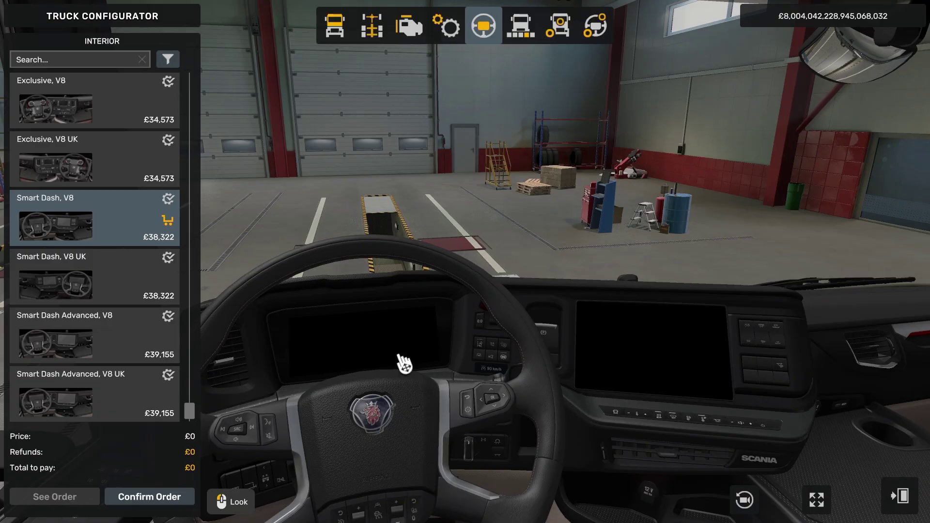
{"action": "left_click", "coordinate": [166, 492]}
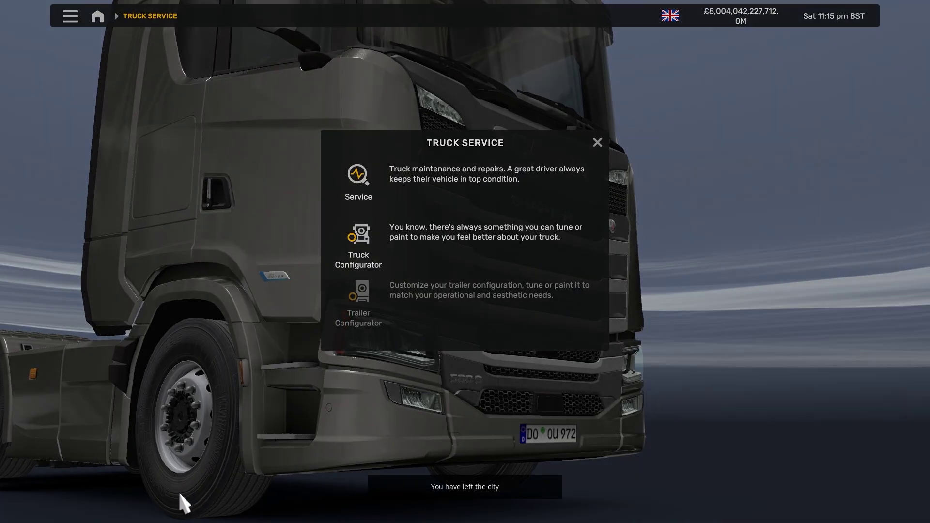
{"action": "key", "text": "Escape"}
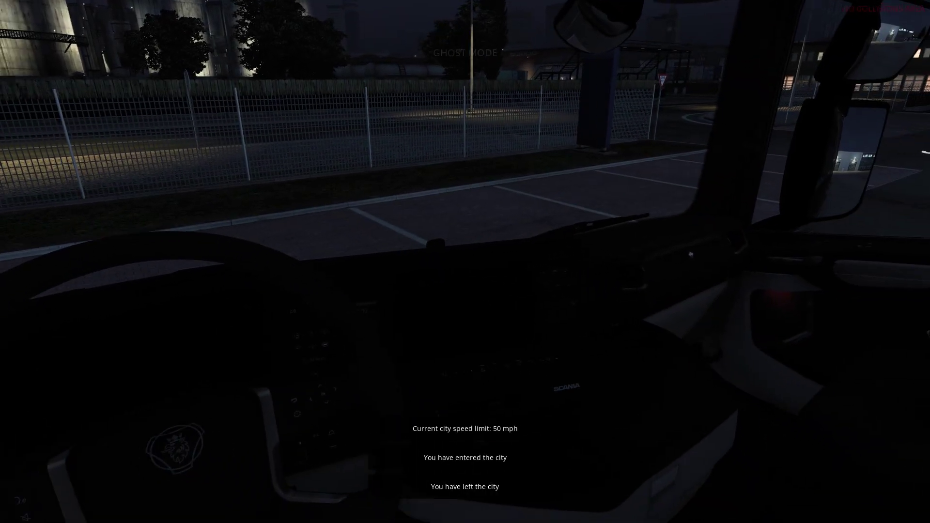
Step: Save the game over the existing save named mods
{"action": "key", "text": "Escape"}
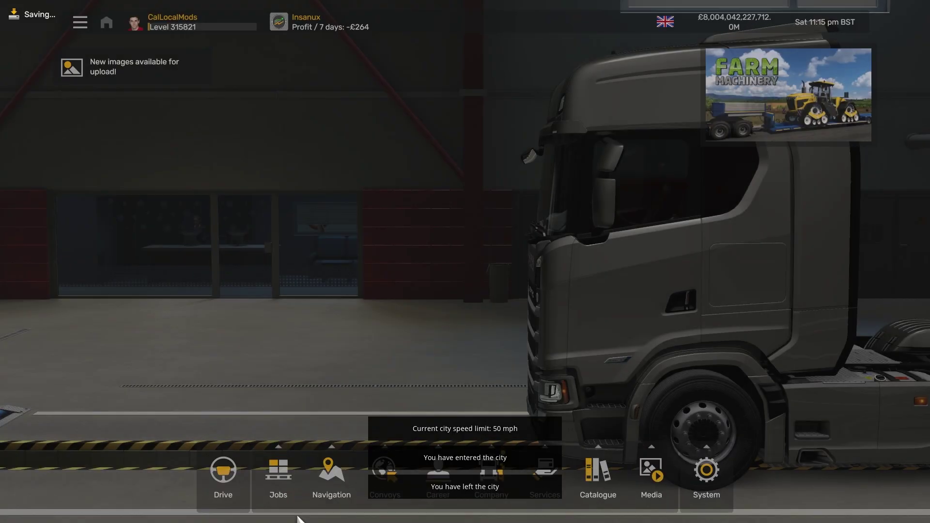
{"action": "left_click", "coordinate": [712, 479]}
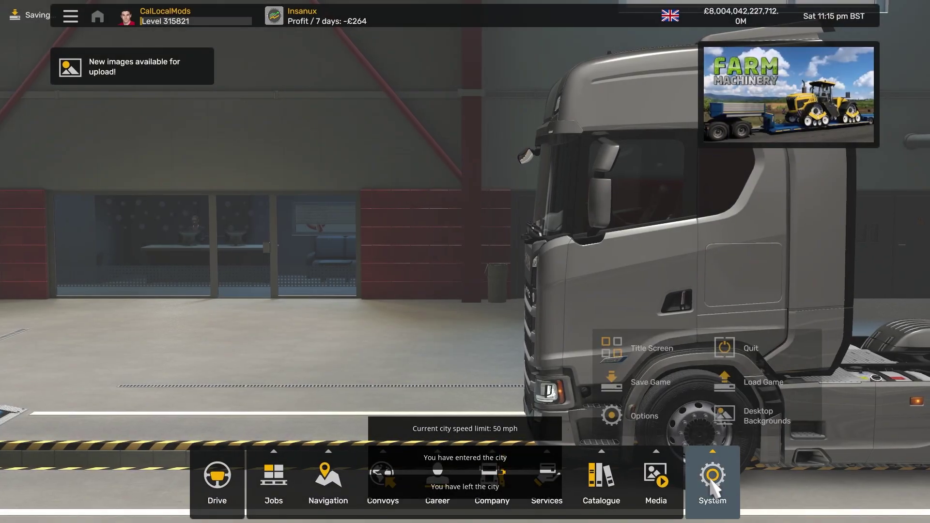
{"action": "left_click", "coordinate": [678, 386]}
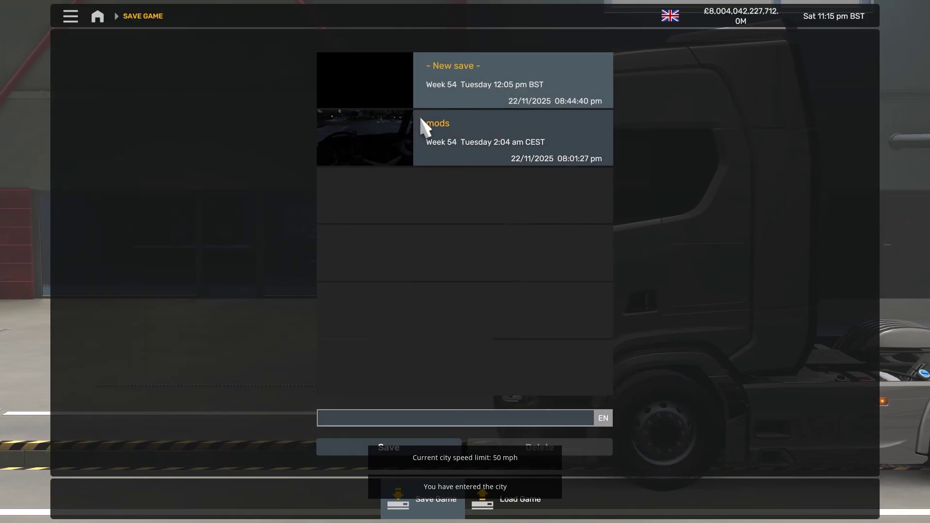
{"action": "left_click", "coordinate": [374, 141]}
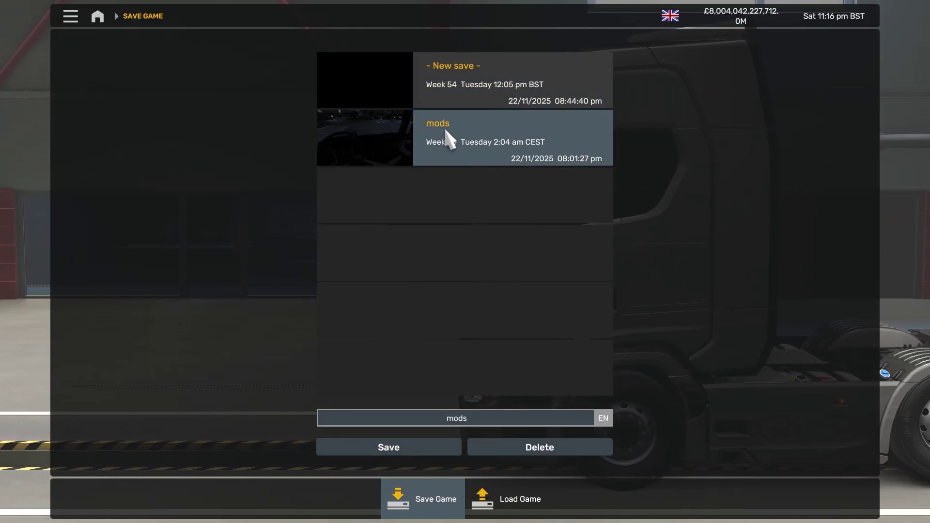
{"action": "double_click", "coordinate": [460, 149]}
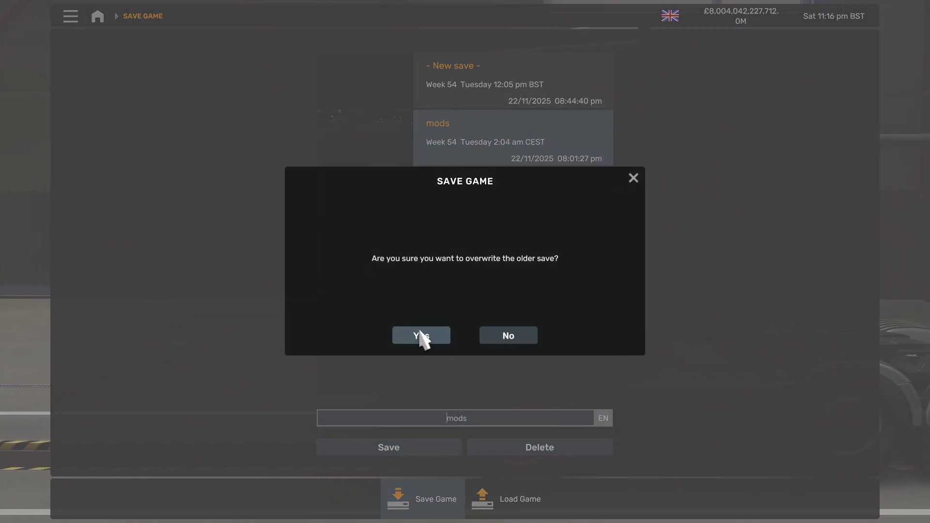
{"action": "left_click", "coordinate": [421, 336]}
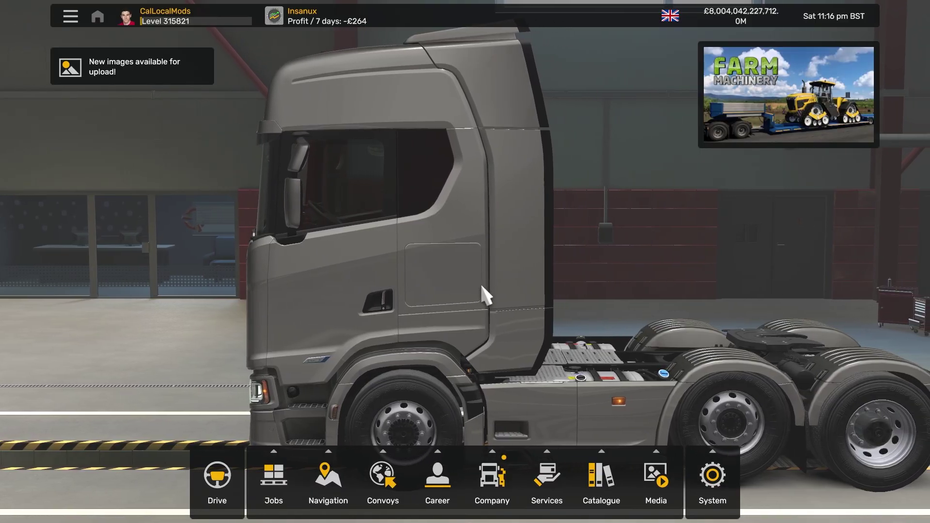
Step: Switch to Project ALM and select the mods save as the target for the local mod
{"action": "key", "text": "alt+Tab"}
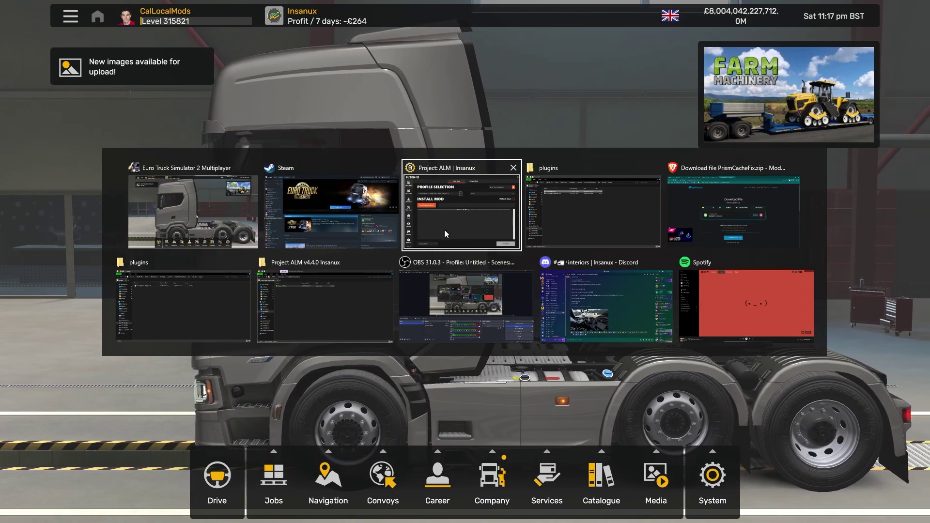
{"action": "left_click", "coordinate": [444, 231]}
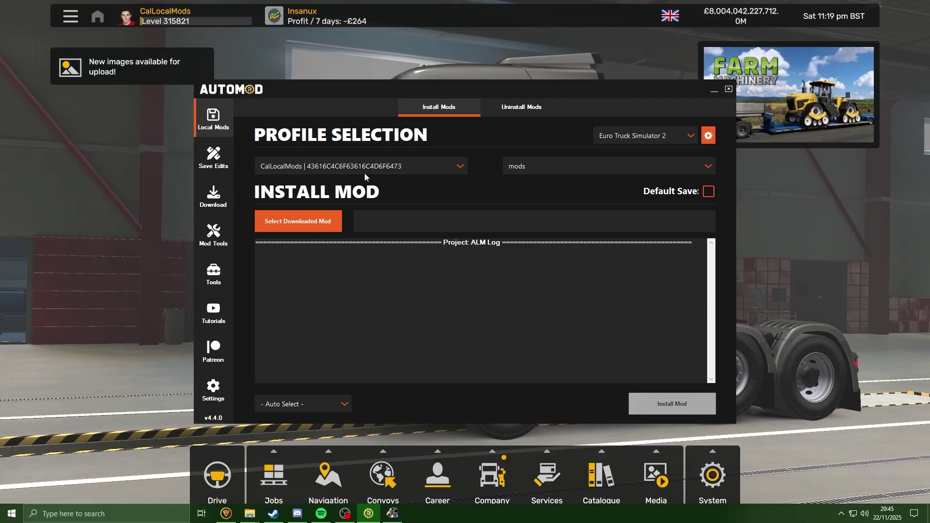
{"action": "left_click", "coordinate": [572, 167]}
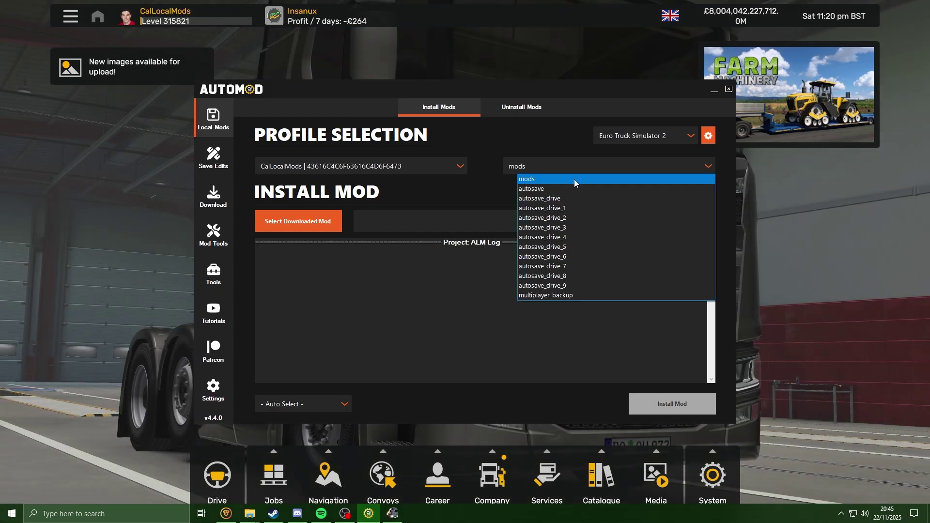
{"action": "left_click", "coordinate": [575, 179]}
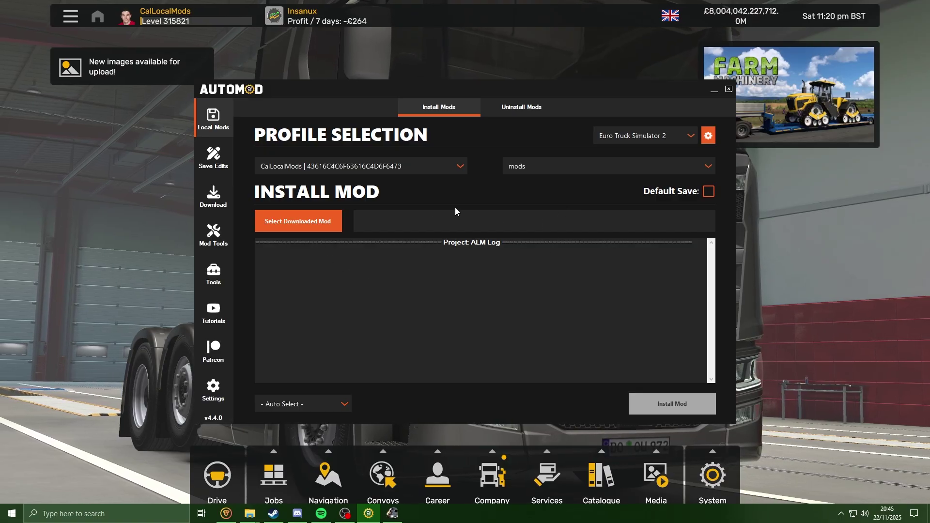
Step: Choose the downloaded INSX Super Interior - Blue folder as the mod, install it and dismiss the success message
{"action": "left_click", "coordinate": [312, 225]}
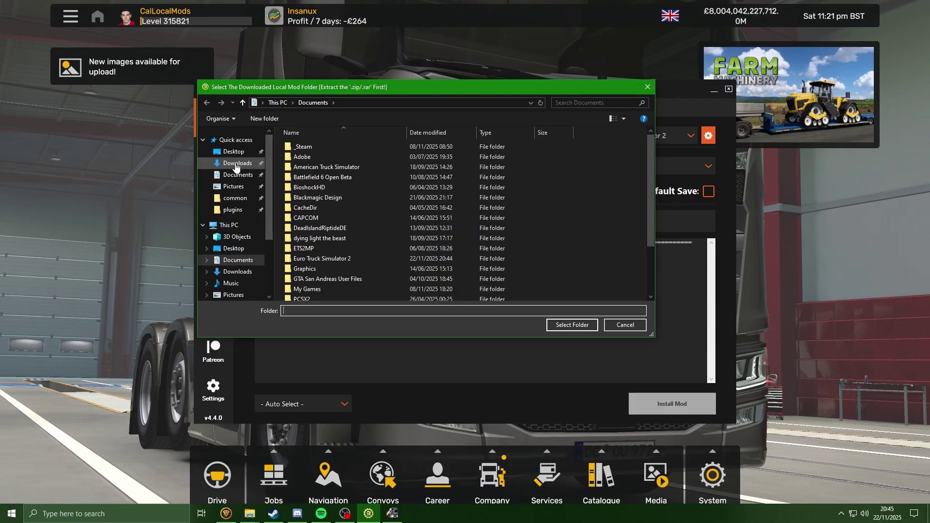
{"action": "left_click", "coordinate": [233, 165]}
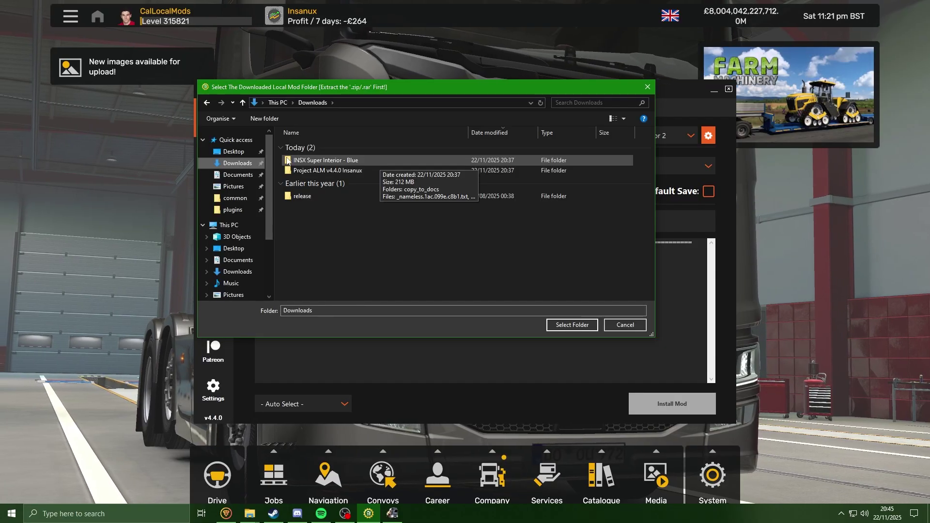
{"action": "double_click", "coordinate": [335, 160]}
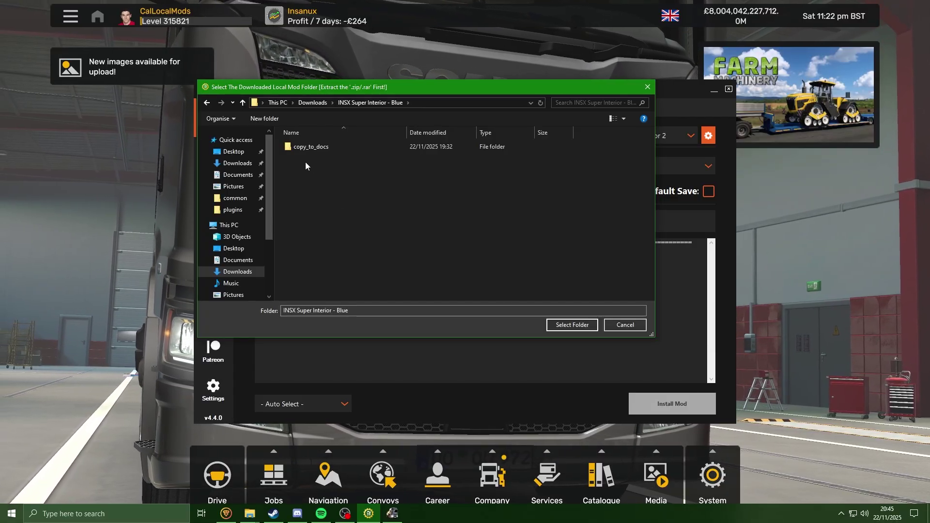
{"action": "left_click", "coordinate": [577, 325]}
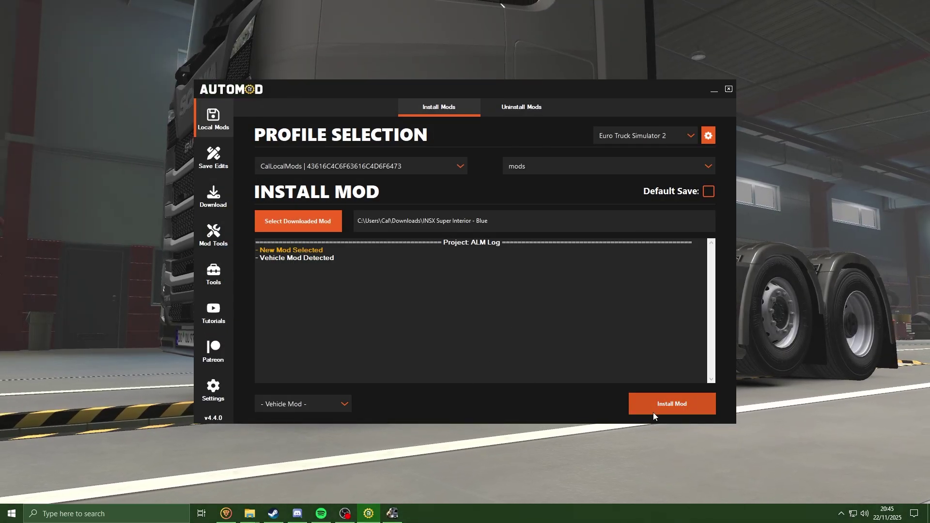
{"action": "left_click", "coordinate": [678, 401]}
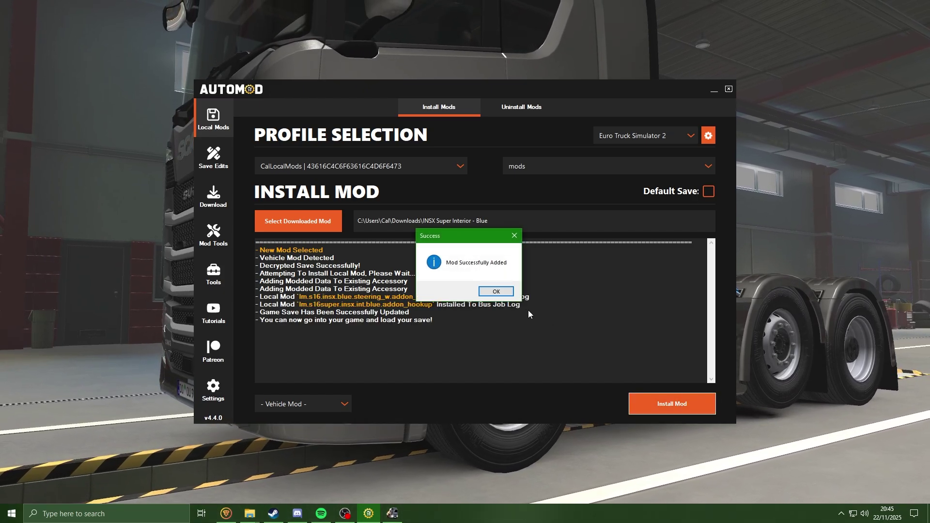
{"action": "left_click", "coordinate": [495, 291]}
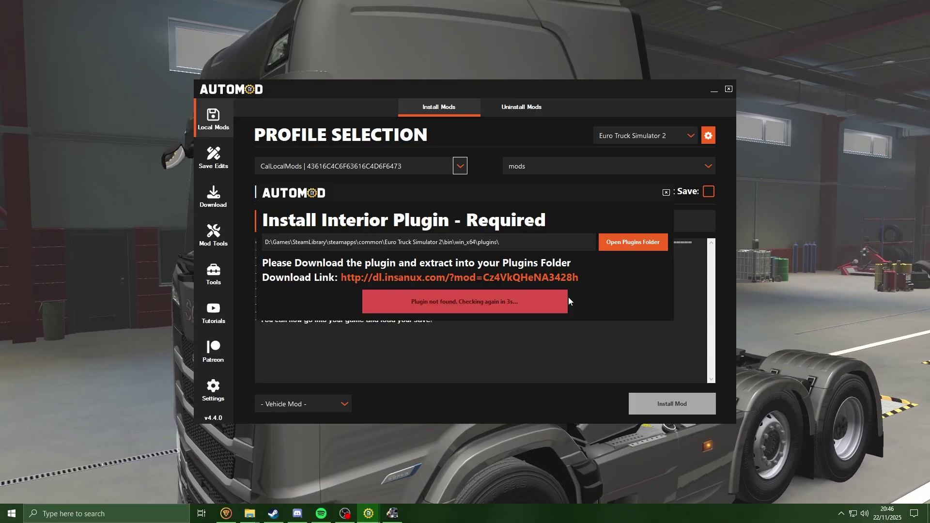
Step: Download Interior-Render-Handler.zip through the link for the required interior plugin and open the archive
{"action": "left_click", "coordinate": [499, 277]}
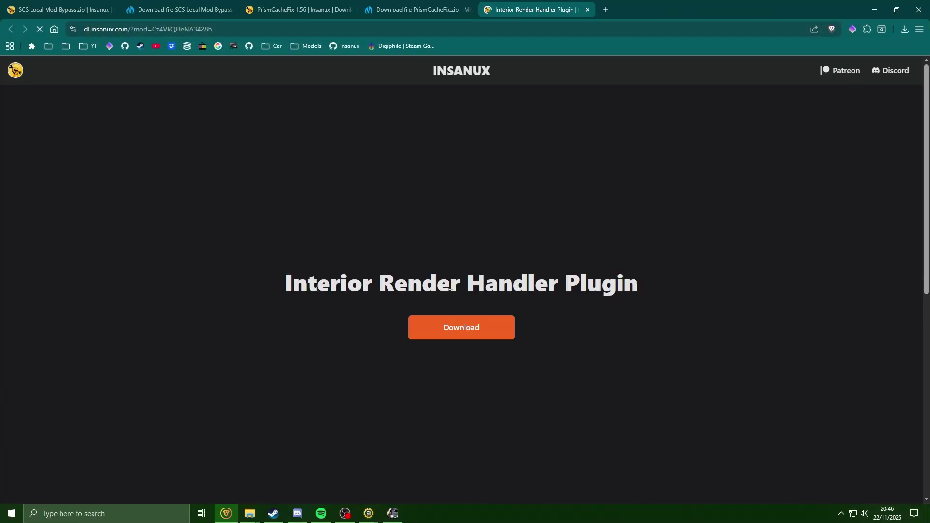
{"action": "left_click", "coordinate": [461, 328]}
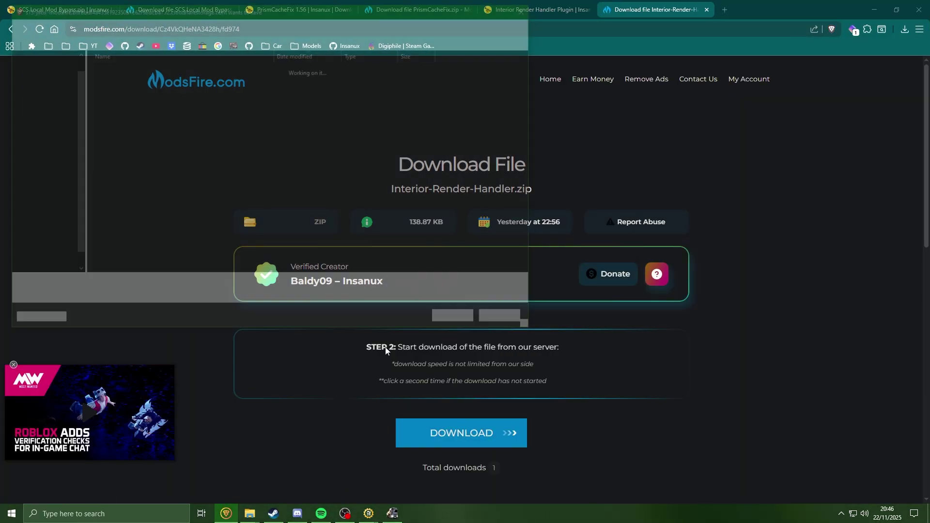
{"action": "left_click", "coordinate": [459, 320]}
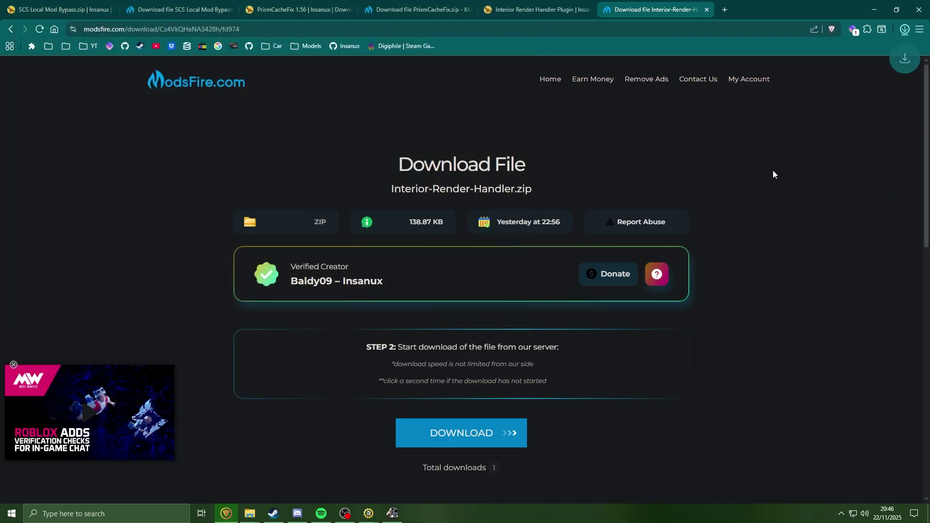
{"action": "left_click", "coordinate": [806, 55]}
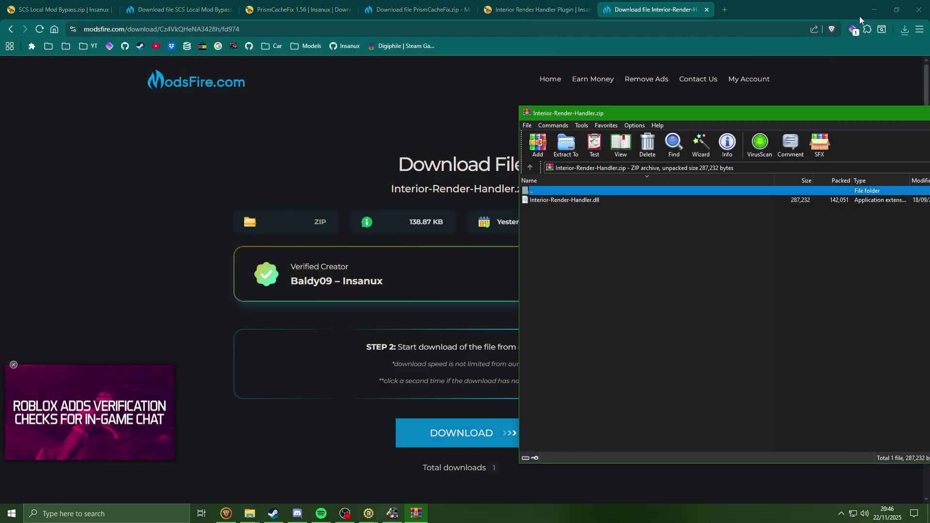
{"action": "left_click", "coordinate": [874, 10]}
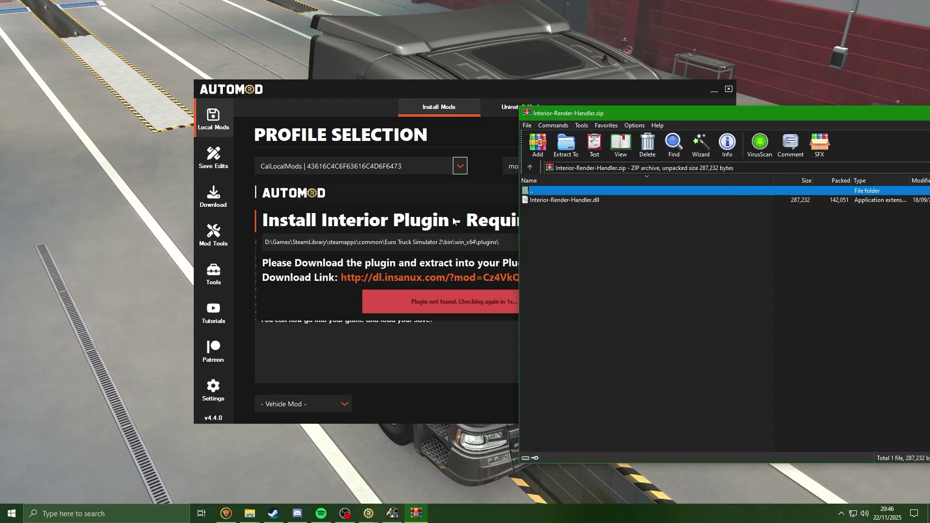
Step: Copy Interior-Render-Handler.dll from the archive into the game's plugins folder and confirm the interior plugin installation in Project ALM
{"action": "left_click_drag", "start_coordinate": [436, 196], "coordinate": [277, 181]}
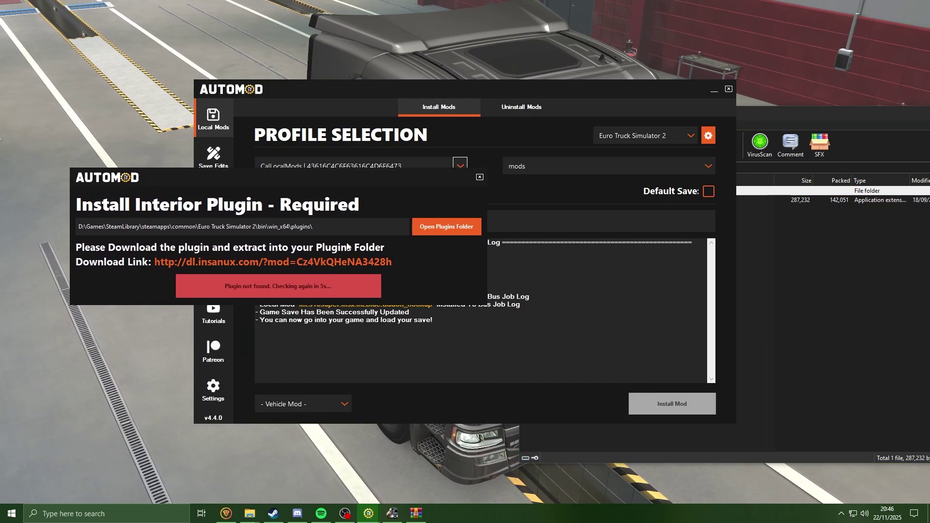
{"action": "left_click", "coordinate": [431, 226]}
{"action": "left_click", "coordinate": [844, 269]}
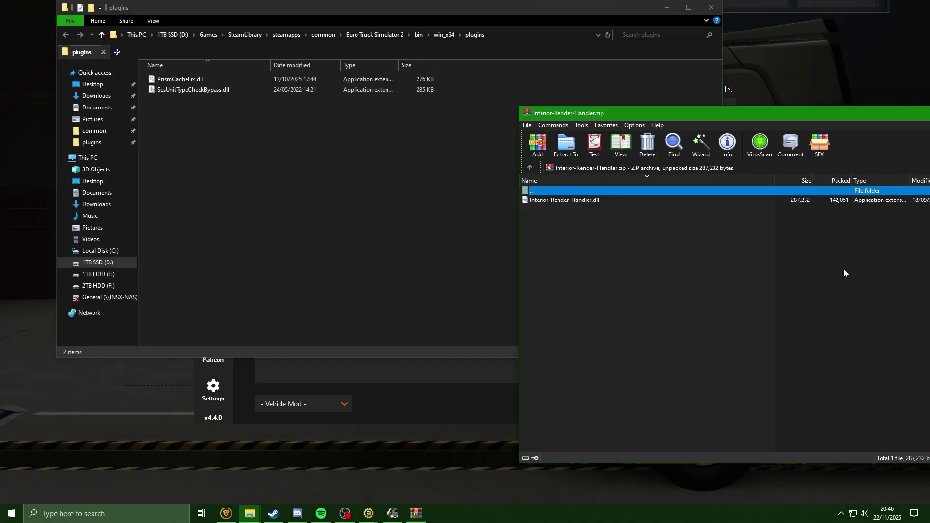
{"action": "left_click_drag", "start_coordinate": [547, 200], "coordinate": [607, 216]}
{"action": "left_click_drag", "start_coordinate": [322, 169], "coordinate": [254, 193]}
{"action": "left_click", "coordinate": [720, 13]}
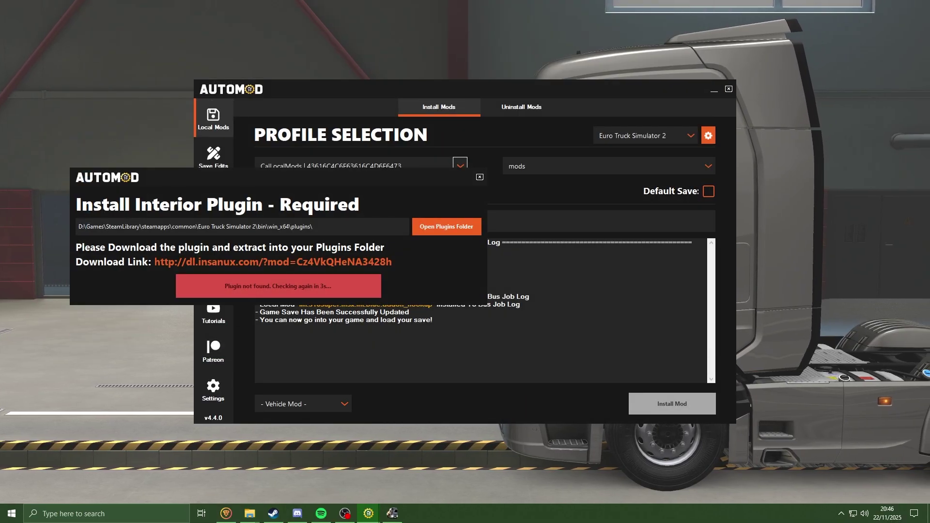
{"action": "left_click_drag", "start_coordinate": [317, 187], "coordinate": [538, 216]}
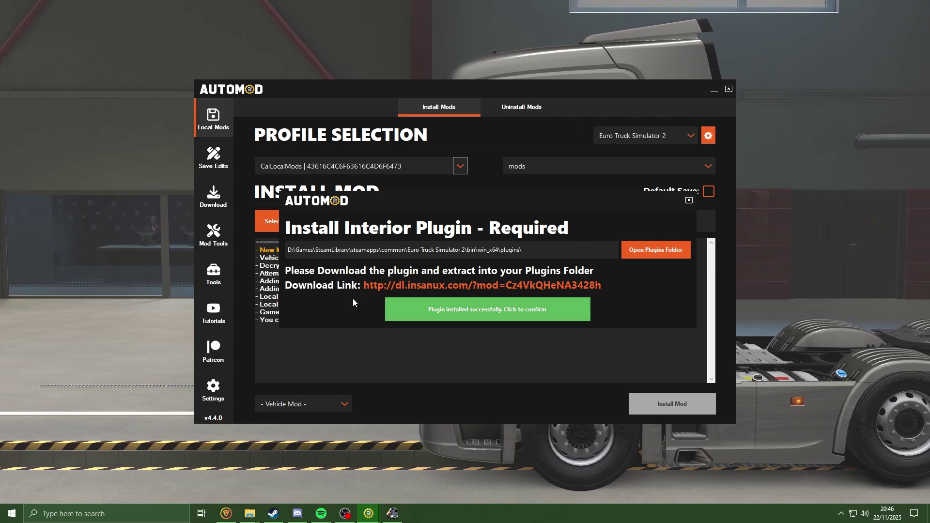
{"action": "left_click", "coordinate": [556, 310]}
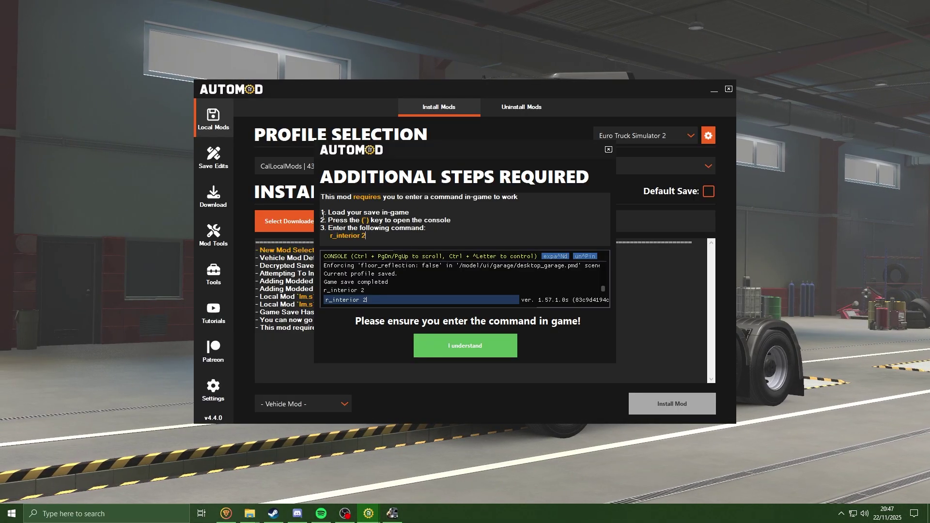
Step: Review the additional steps for entering the r_interior 2 console command in-game and acknowledge them
{"action": "left_click_drag", "start_coordinate": [321, 212], "coordinate": [473, 222]}
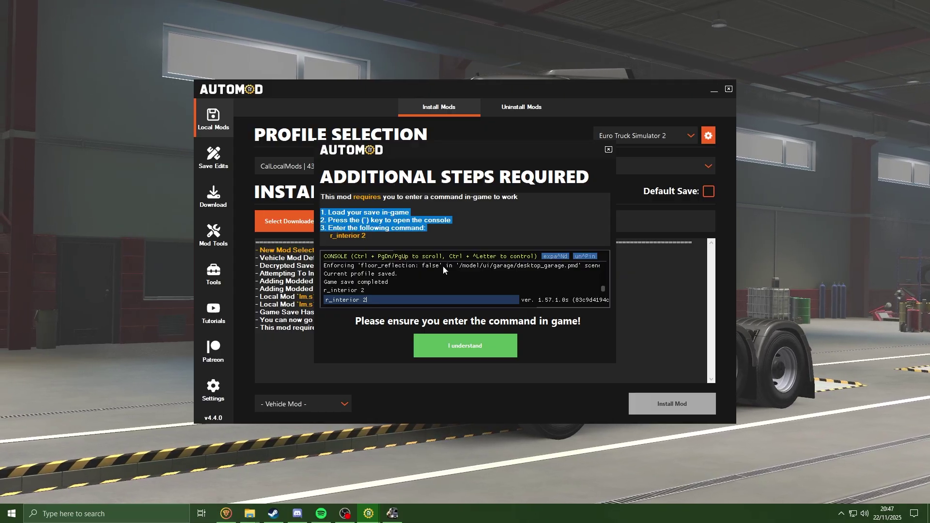
{"action": "left_click", "coordinate": [473, 224]}
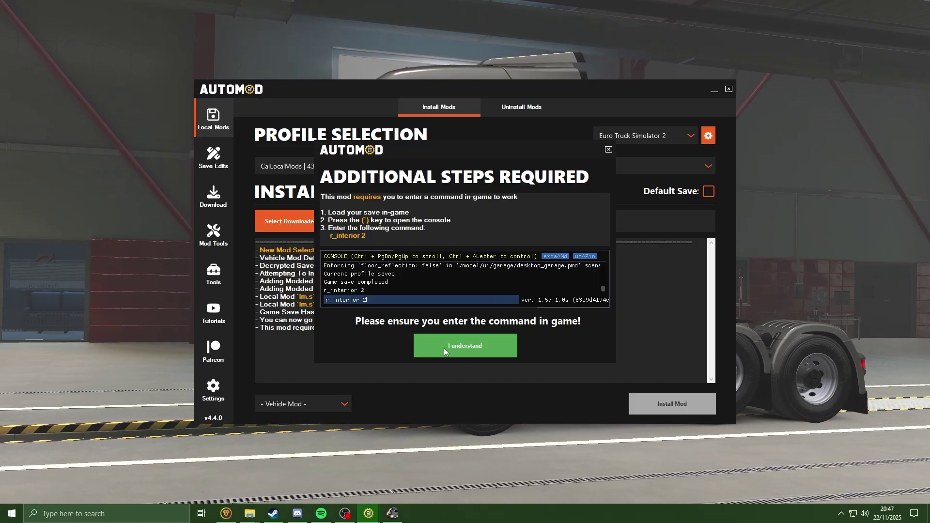
{"action": "left_click", "coordinate": [465, 345]}
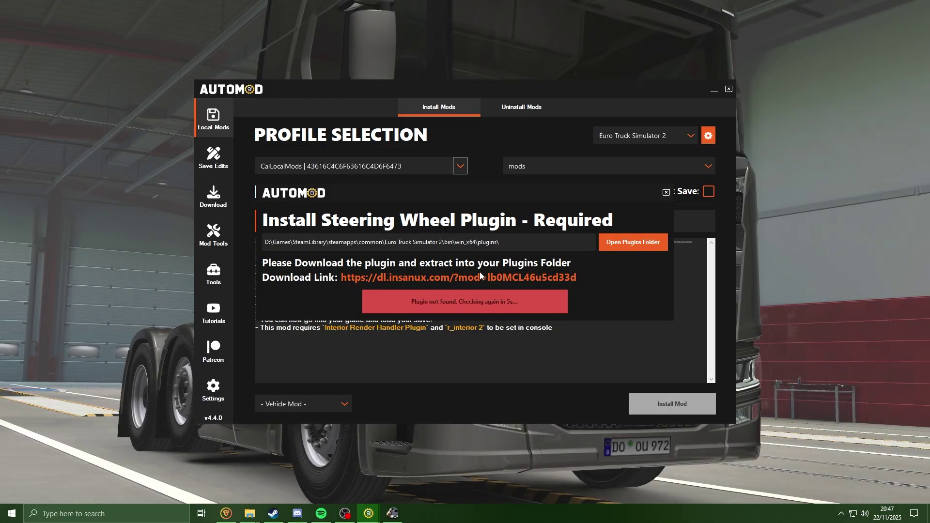
Step: Download INSX Custom Steering Wheel Plugin.zip through the link for the required steering wheel plugin and open the archive
{"action": "left_click", "coordinate": [511, 278]}
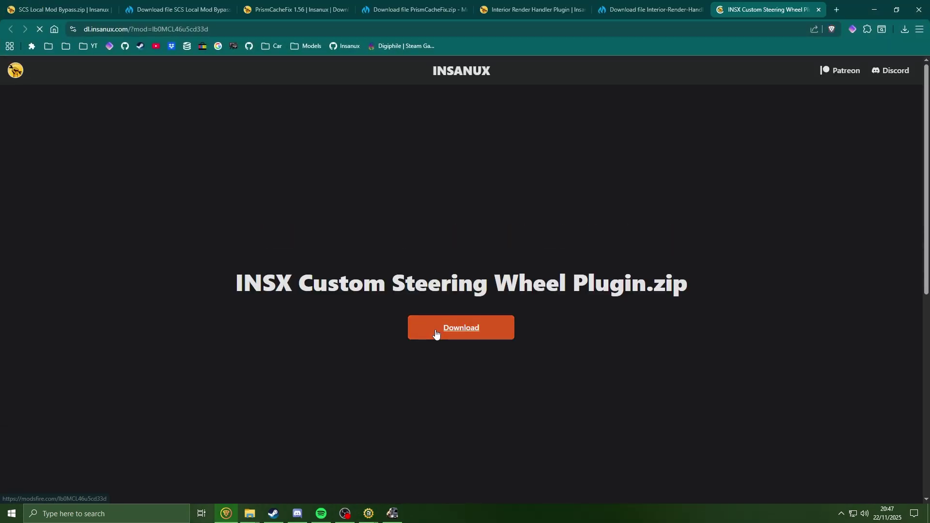
{"action": "left_click", "coordinate": [461, 328]}
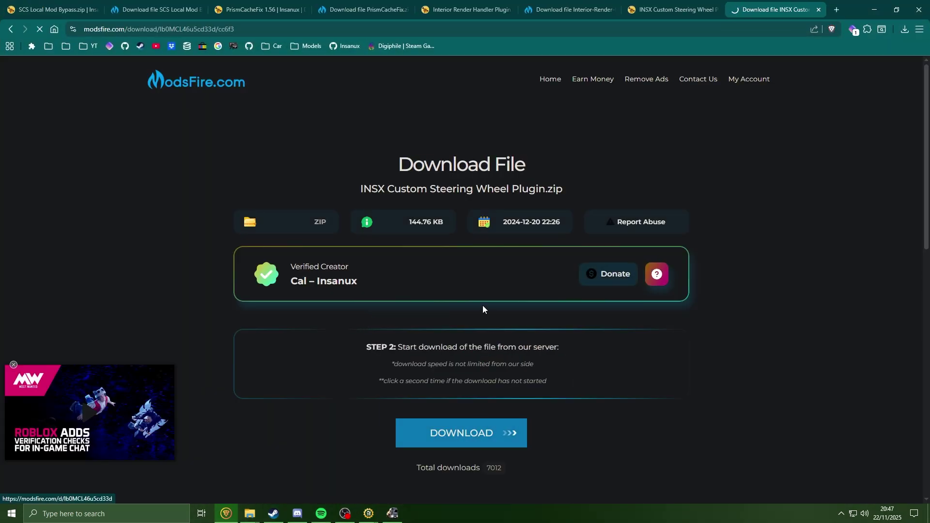
{"action": "key", "text": "Return"}
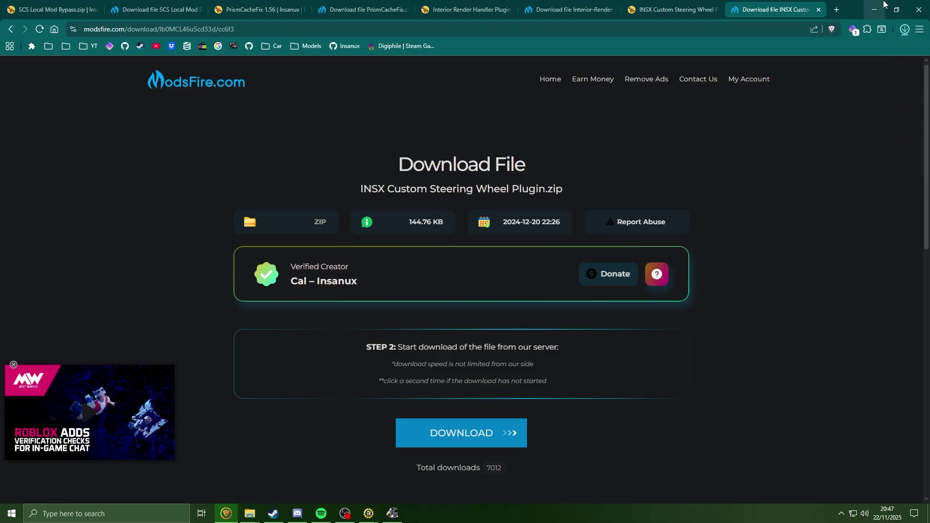
{"action": "left_click", "coordinate": [817, 53]}
{"action": "left_click", "coordinate": [874, 9]}
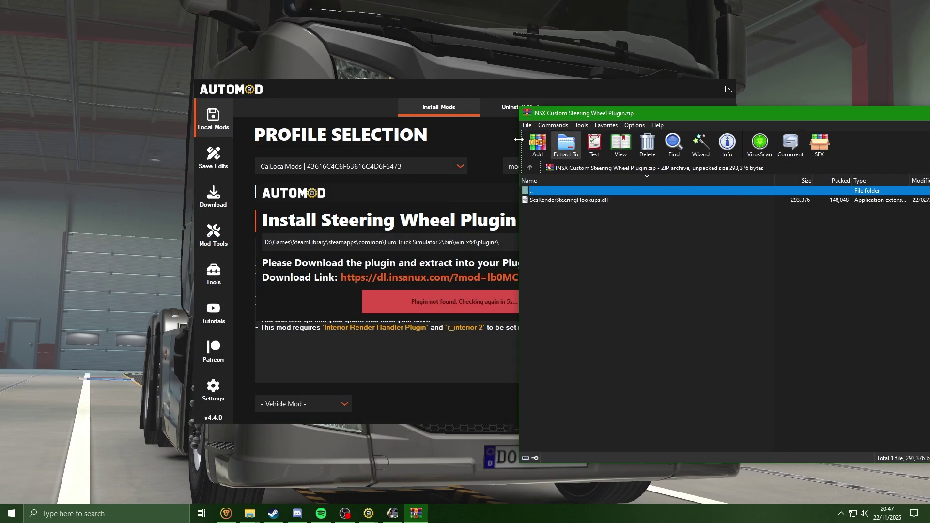
Step: Copy ScsRenderSteeringHookups.dll from the archive into the game's plugins folder and confirm the steering wheel plugin installation in Project ALM
{"action": "left_click", "coordinate": [433, 226]}
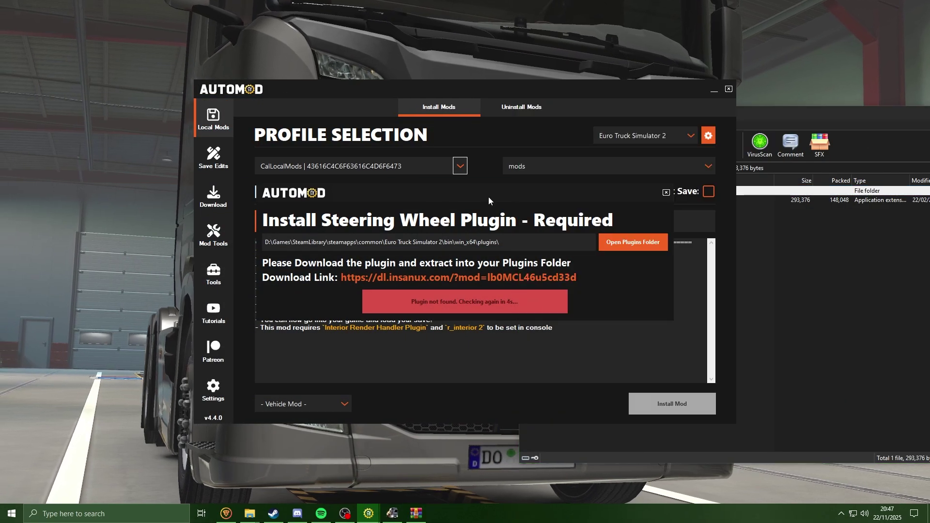
{"action": "left_click", "coordinate": [636, 243]}
{"action": "left_click", "coordinate": [853, 260]}
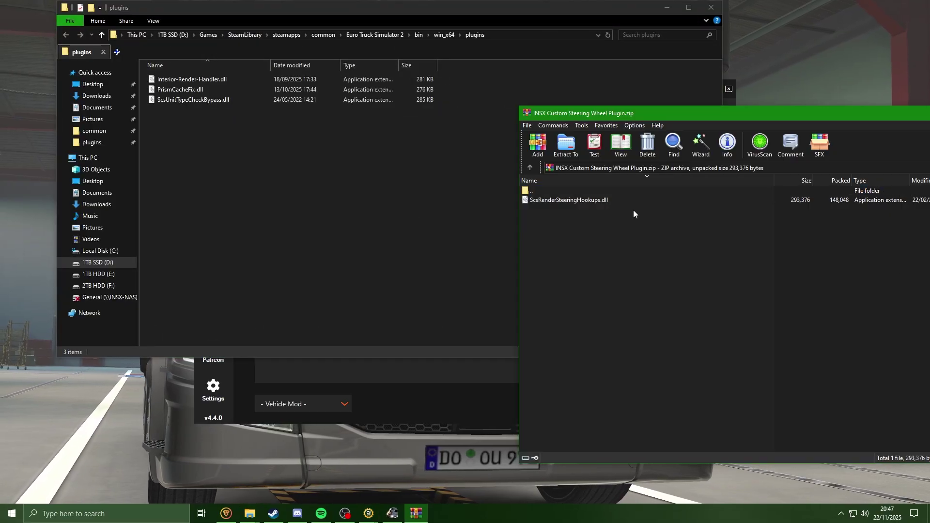
{"action": "left_click_drag", "start_coordinate": [606, 200], "coordinate": [175, 190]}
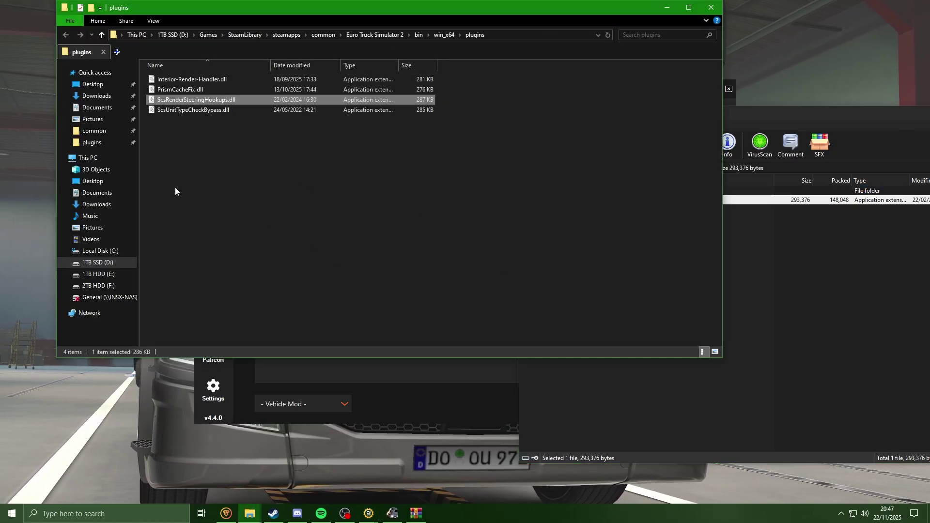
{"action": "left_click", "coordinate": [711, 8]}
{"action": "key", "text": "alt+F4"}
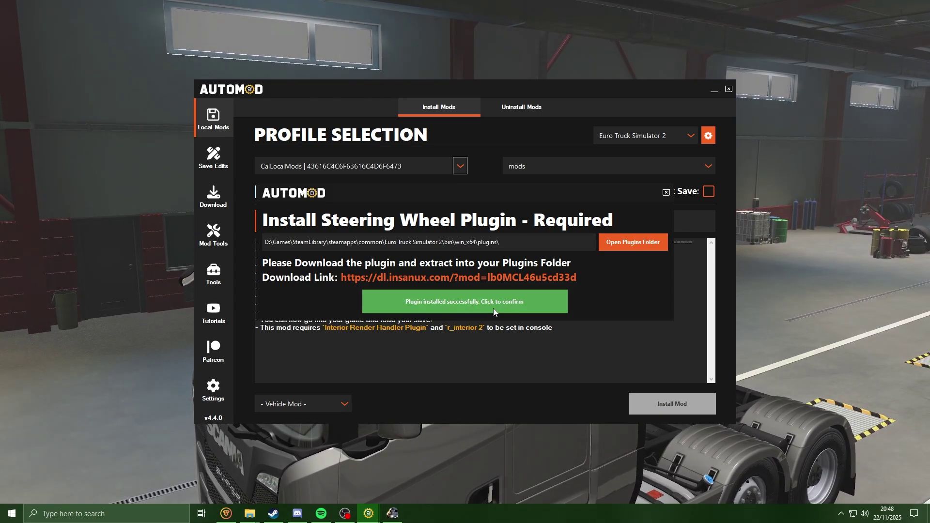
{"action": "left_click", "coordinate": [493, 308]}
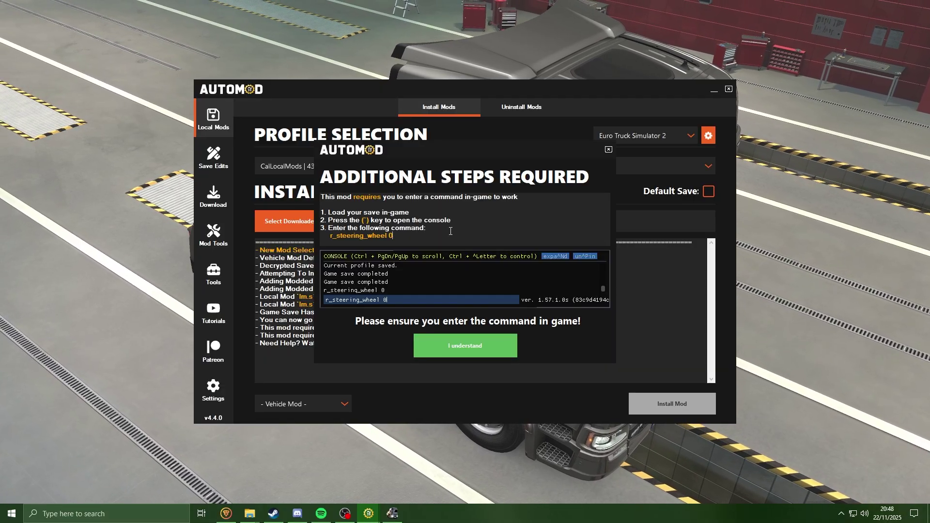
Step: Review the additional steps for entering the r_steering_wheel 0 console command in-game and acknowledge them
{"action": "key", "text": "ctrl+a"}
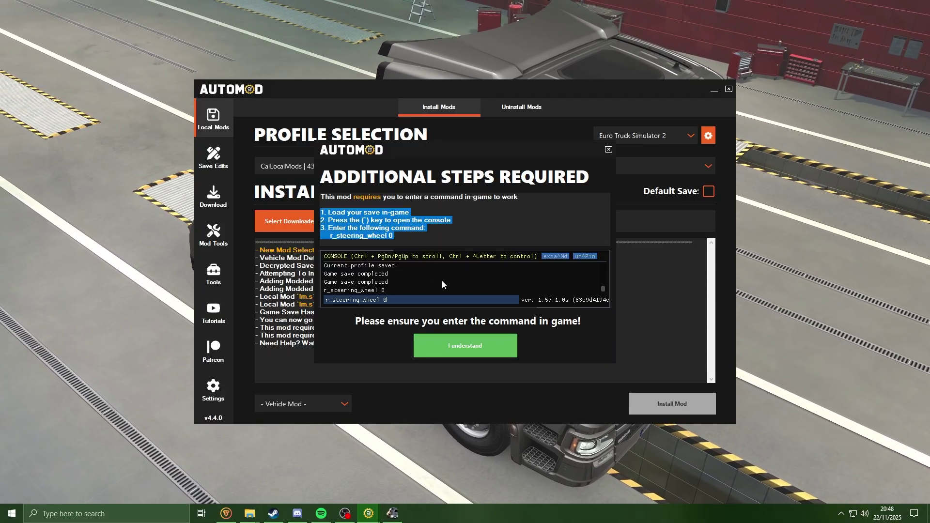
{"action": "key", "text": "Right"}
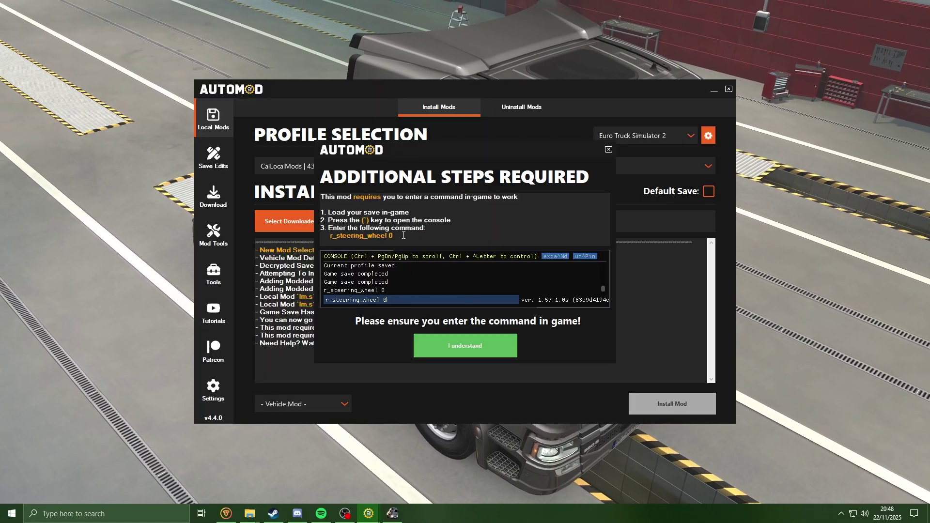
{"action": "left_click_drag", "start_coordinate": [394, 236], "coordinate": [318, 234]}
{"action": "key", "text": "Right"}
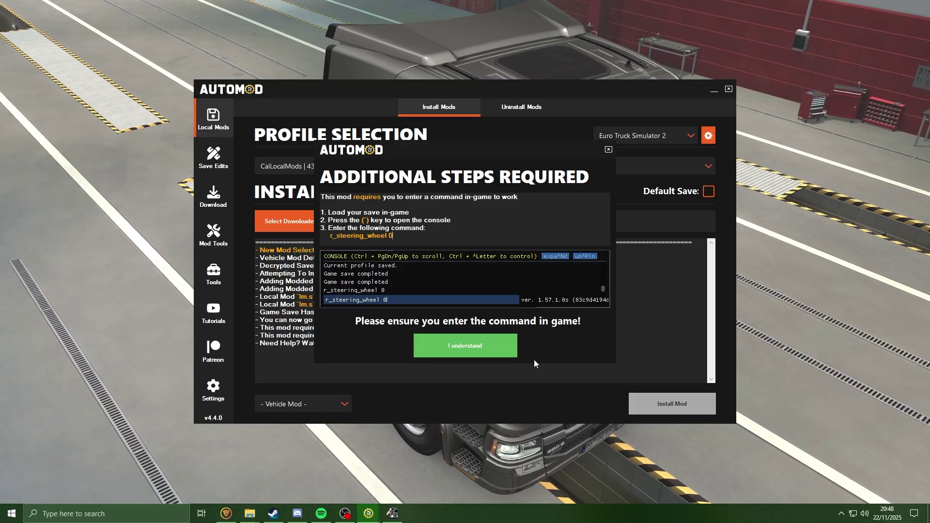
{"action": "left_click", "coordinate": [491, 357]}
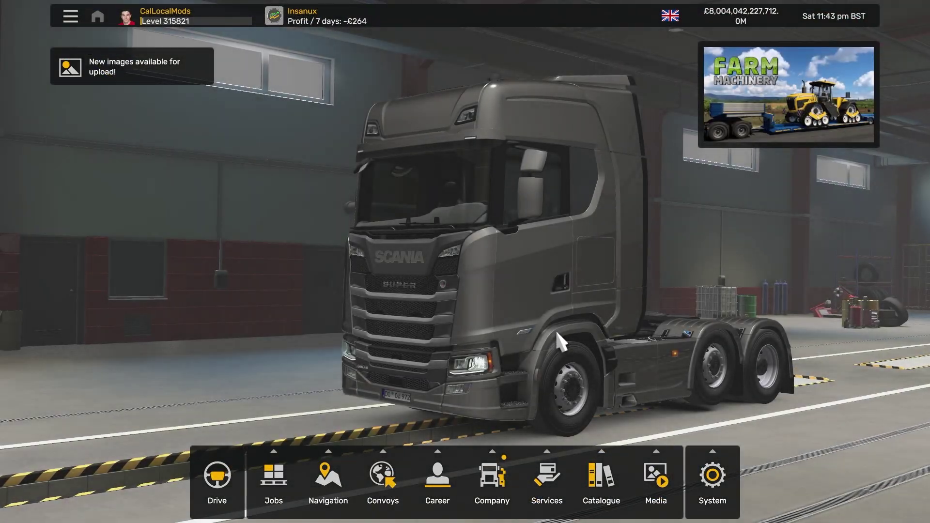
Step: Switch to Euro Truck Simulator 2 and quit the game, confirming the exit
{"action": "mouse_move", "coordinate": [736, 463]}
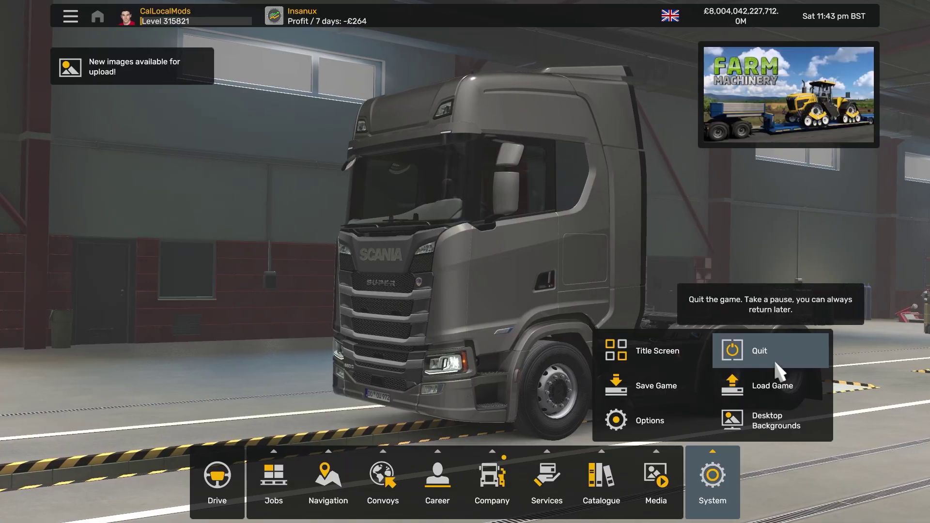
{"action": "left_click", "coordinate": [775, 363]}
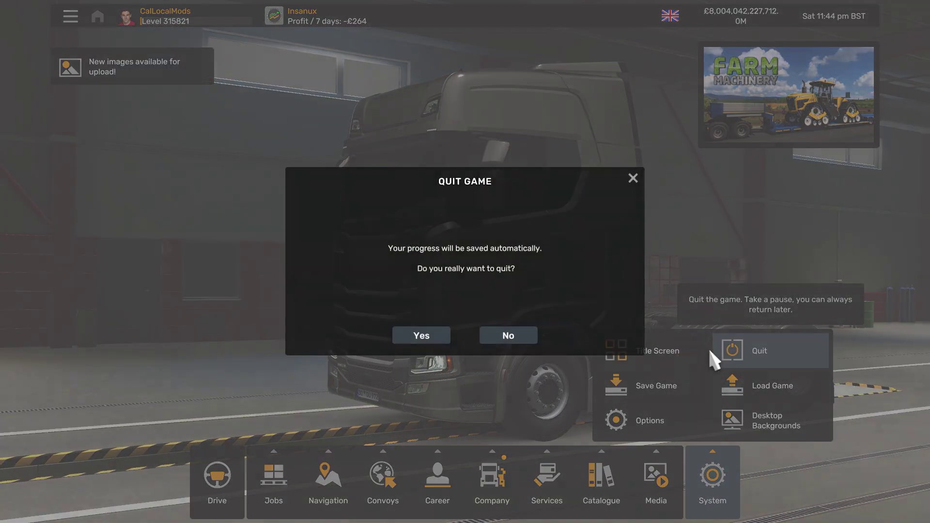
{"action": "left_click", "coordinate": [430, 335]}
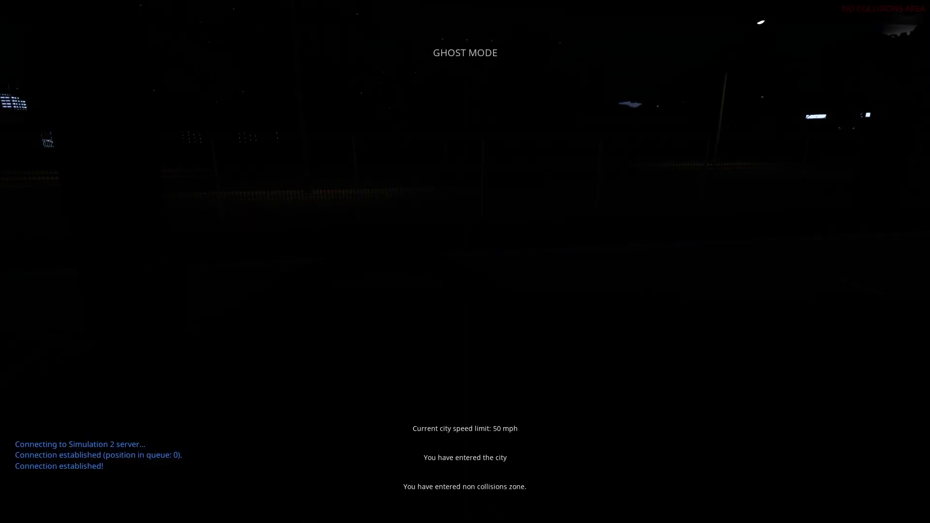
Step: Load the "mods" save from the game's saved games
{"action": "key", "text": "Escape"}
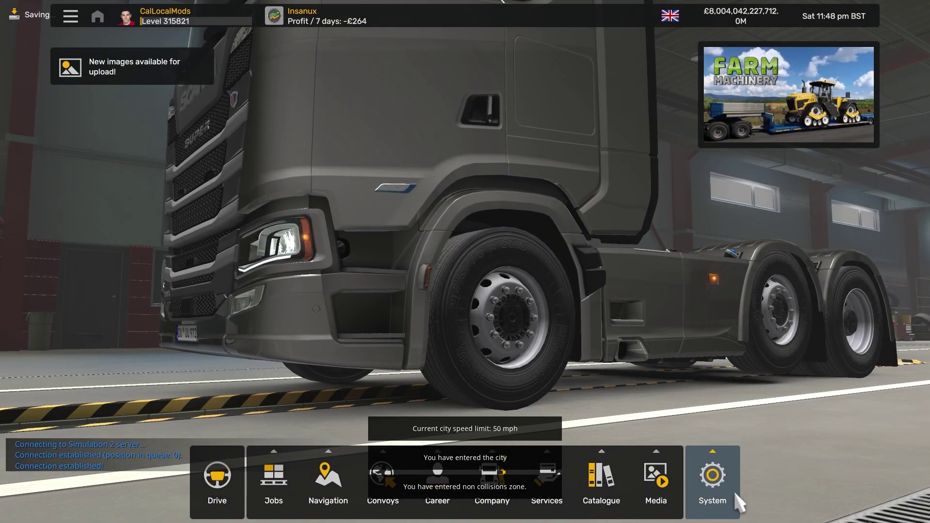
{"action": "left_click", "coordinate": [735, 501]}
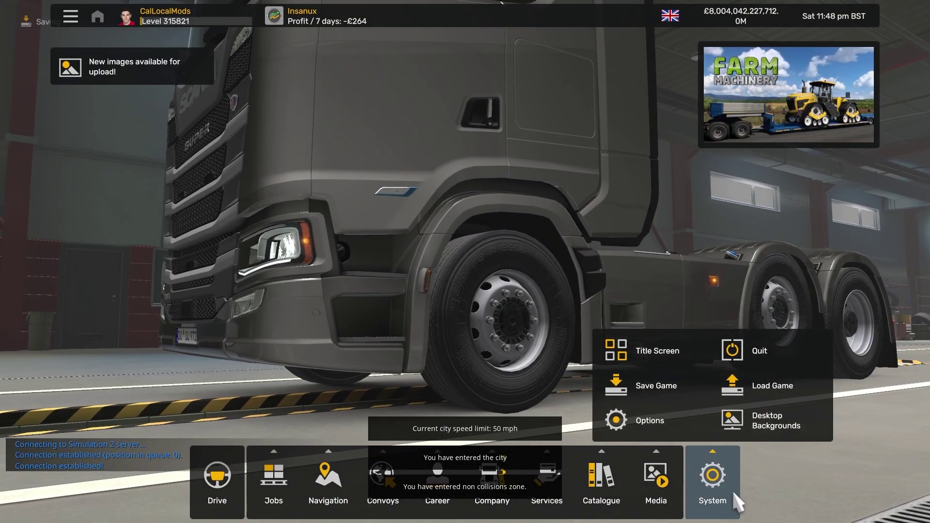
{"action": "left_click", "coordinate": [762, 388]}
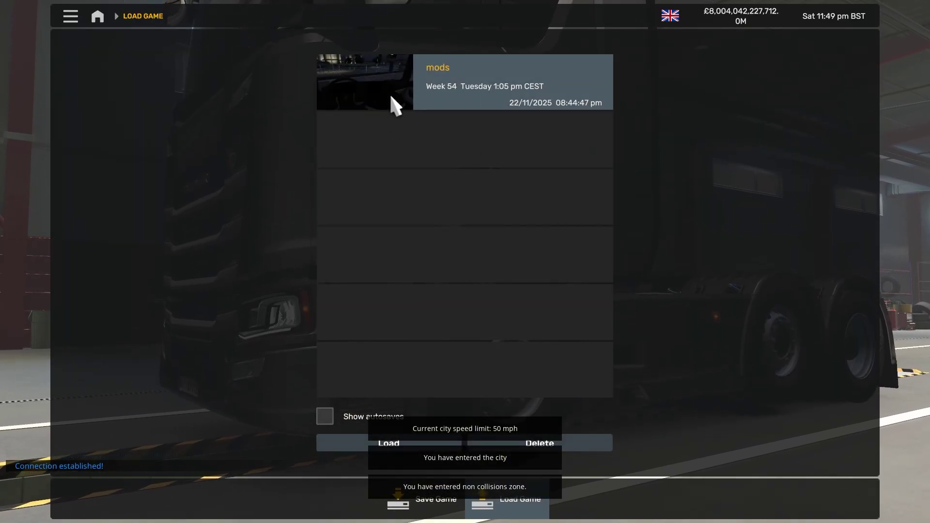
{"action": "double_click", "coordinate": [421, 99]}
{"action": "left_click", "coordinate": [425, 333]}
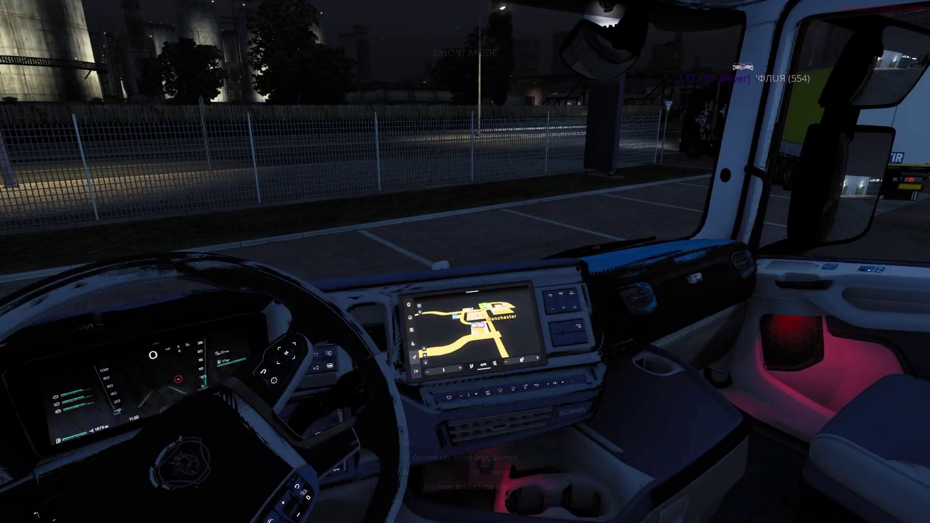
Step: Check the truck from outside, return to the cab view, and drive it up beside the lit garage doors to stop there
{"action": "key", "text": "2"}
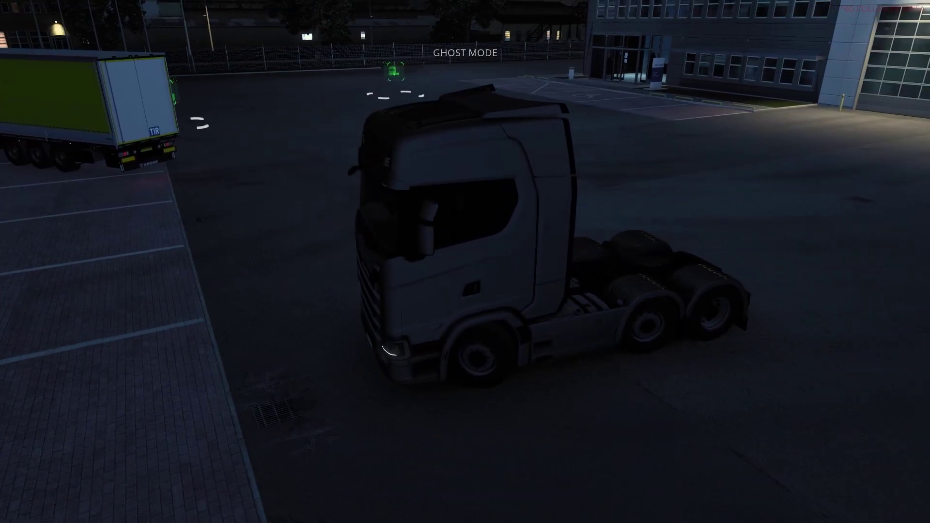
{"action": "key", "text": "1"}
{"action": "key", "text": "w"}
{"action": "key", "text": "d"}
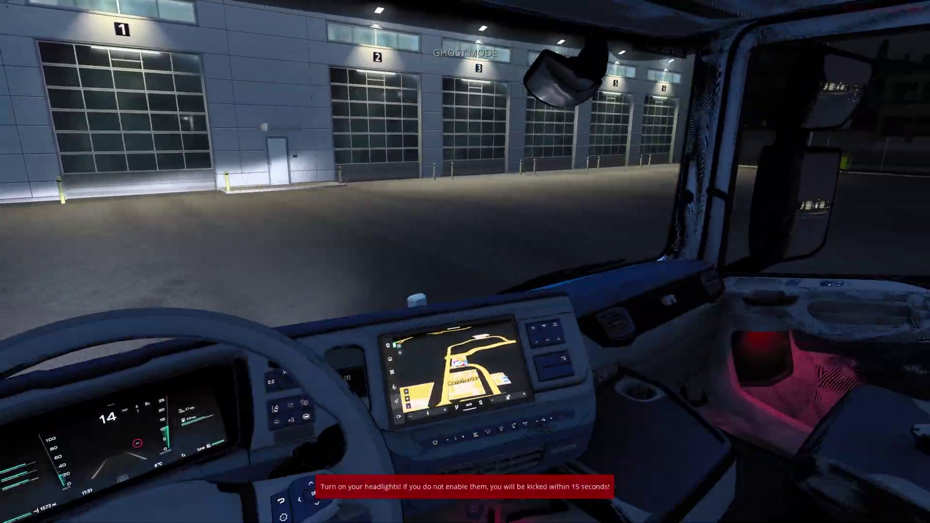
{"action": "mouse_move", "coordinate": [465, 262]}
{"action": "key", "text": "s"}
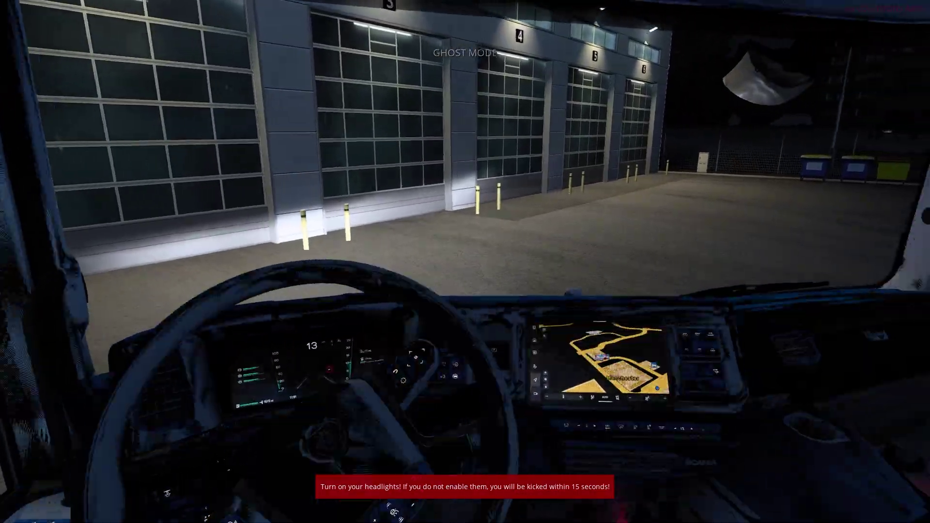
{"action": "key", "text": "s"}
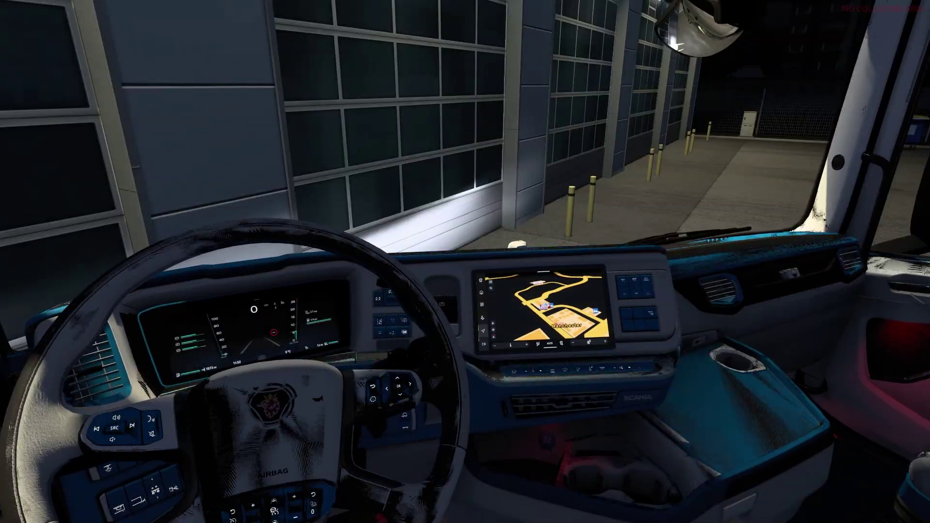
Step: Open the in-game console and run the command r_interior 2
{"action": "key", "text": "grave"}
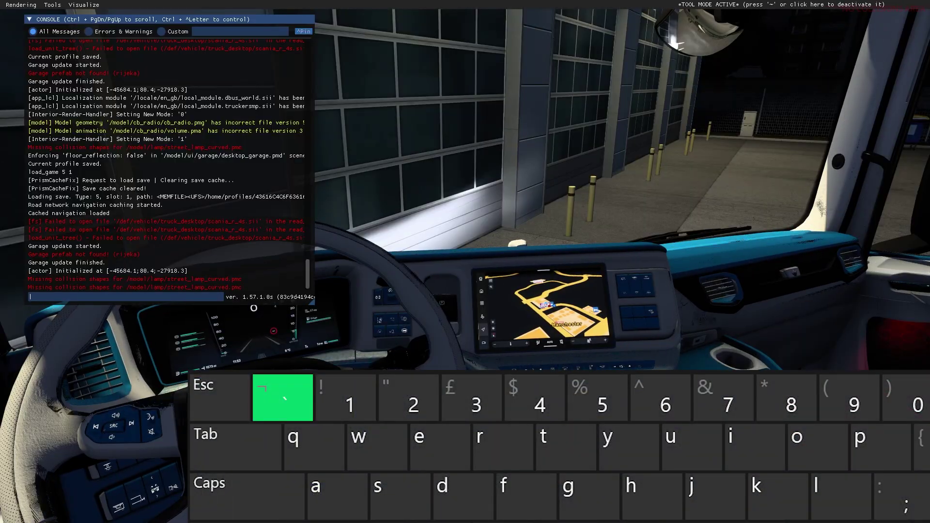
{"action": "type", "text": "r_"}
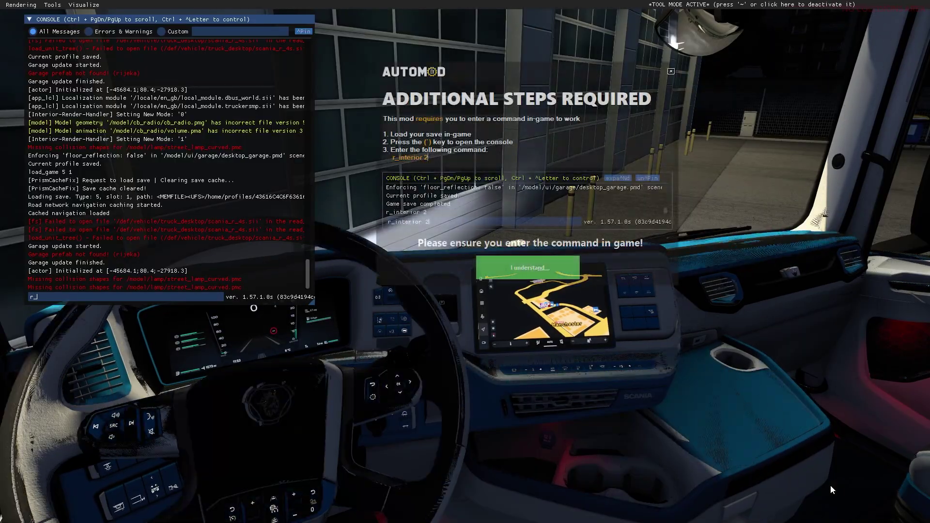
{"action": "type", "text": "interior 2"}
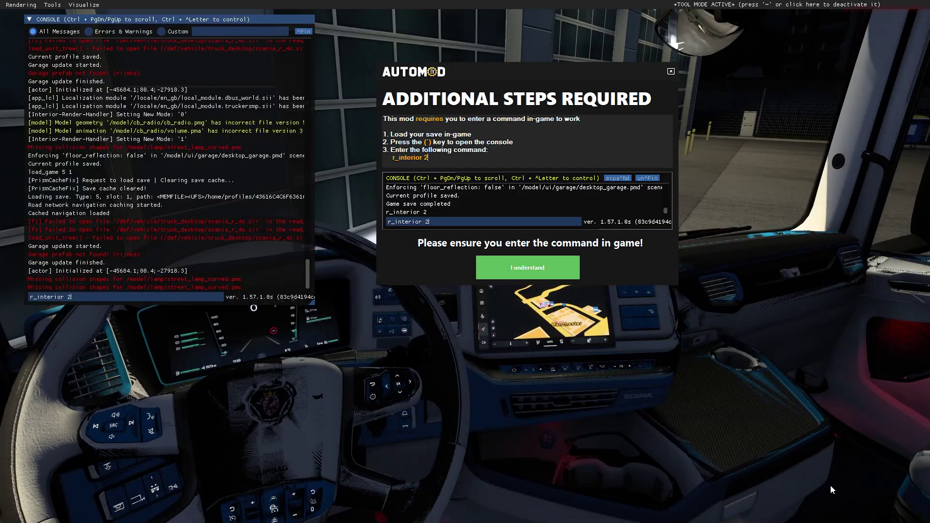
{"action": "key", "text": "Return"}
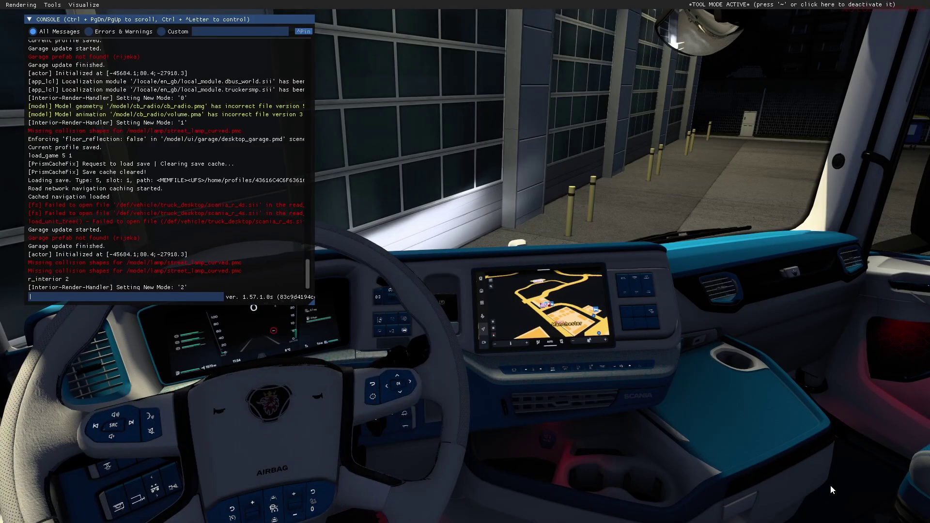
Step: Run r_steering_wheel 0 in the console, close it, and briefly check the TruckersMP player list
{"action": "type", "text": "r_steering_wheel 0"}
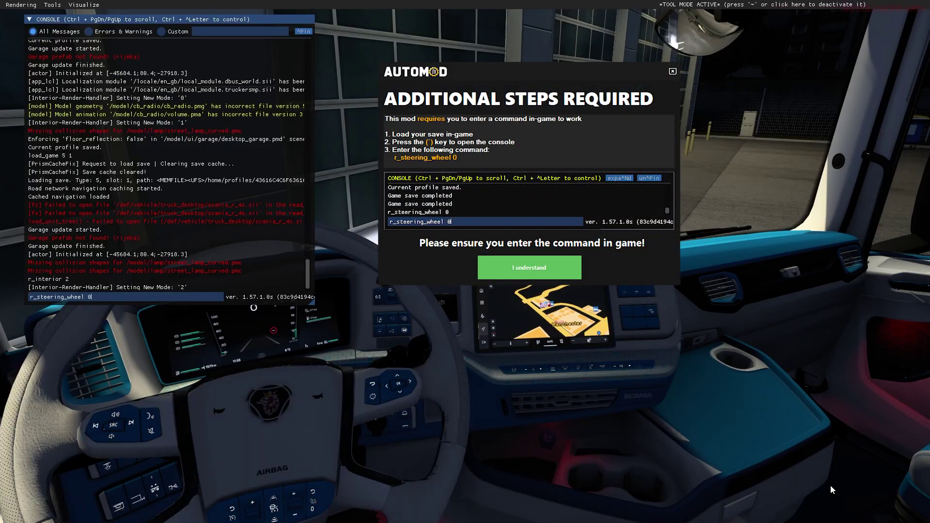
{"action": "key", "text": "Return"}
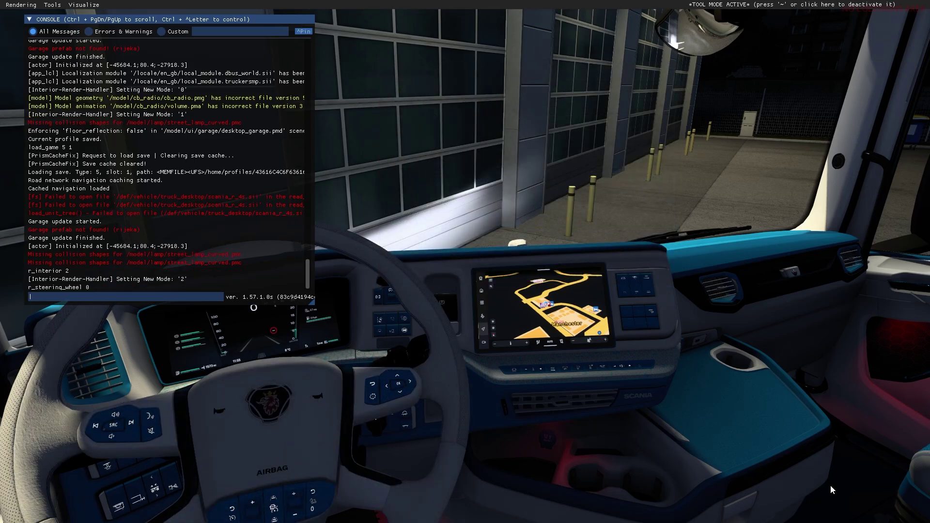
{"action": "key", "text": "grave"}
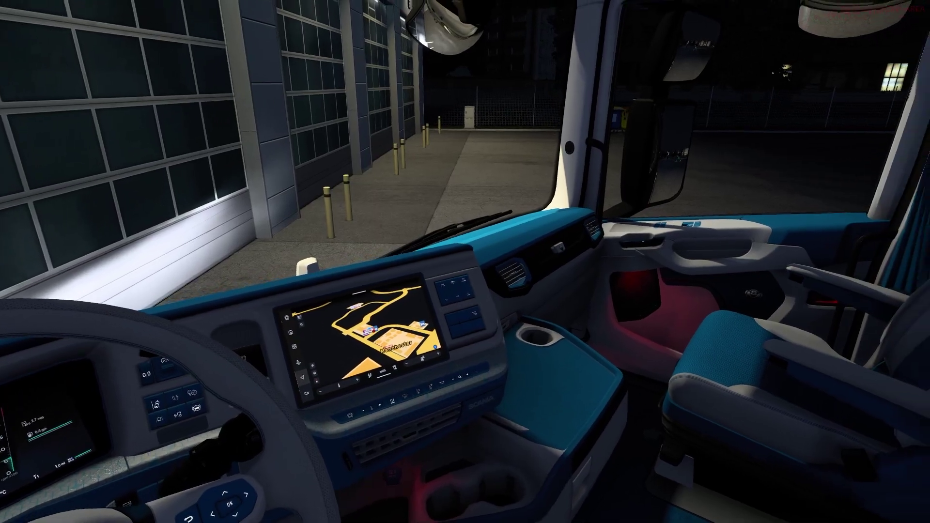
{"action": "key", "text": "Tab"}
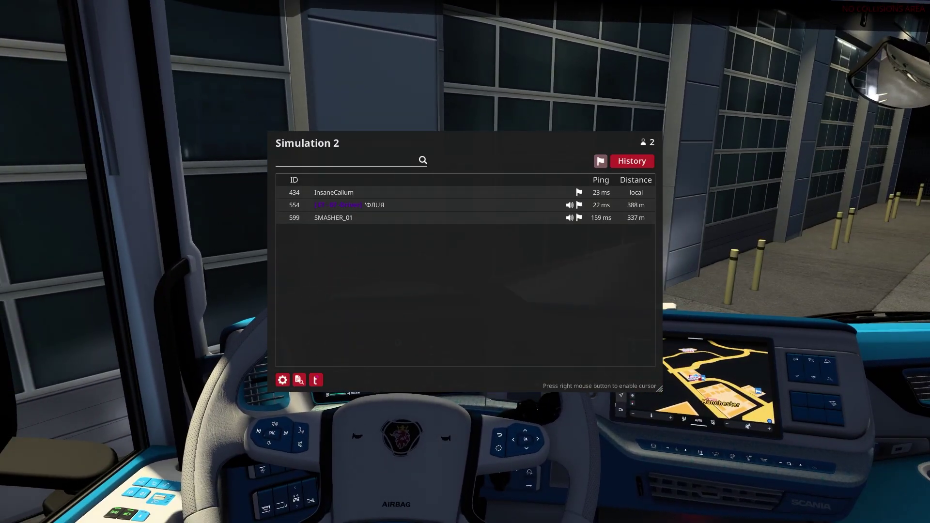
{"action": "key", "text": "Tab"}
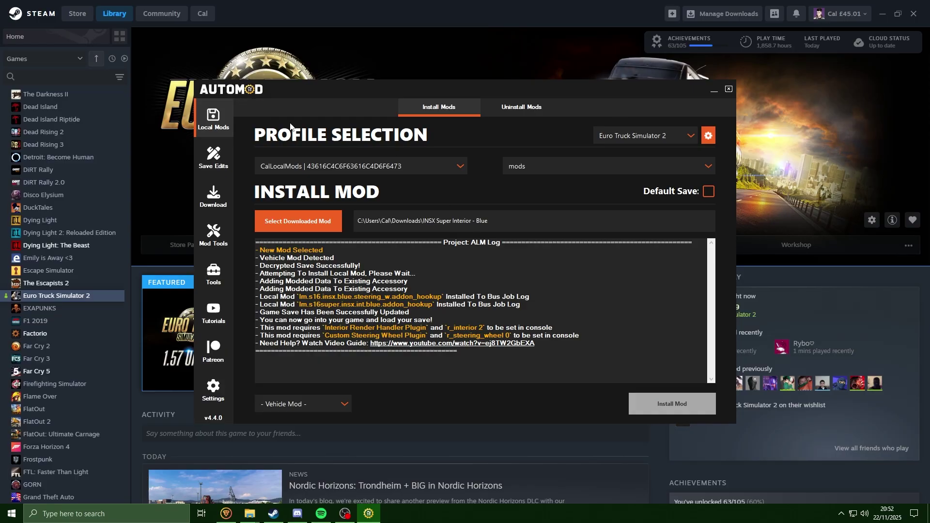
Step: Close Project ALM and launch it again from the Project ALM v4.4.0 folder in Downloads
{"action": "left_click", "coordinate": [723, 95]}
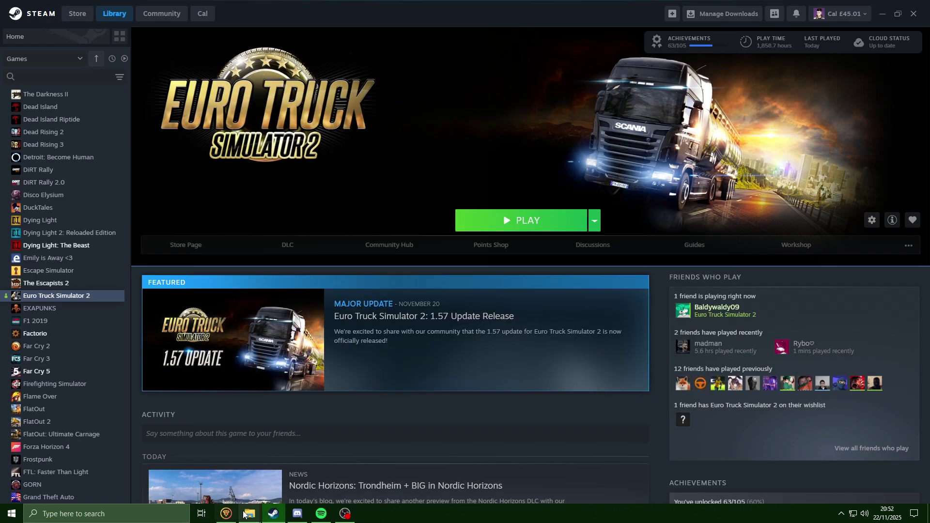
{"action": "mouse_move", "coordinate": [250, 513]}
{"action": "left_click", "coordinate": [139, 474]}
{"action": "double_click", "coordinate": [289, 171]}
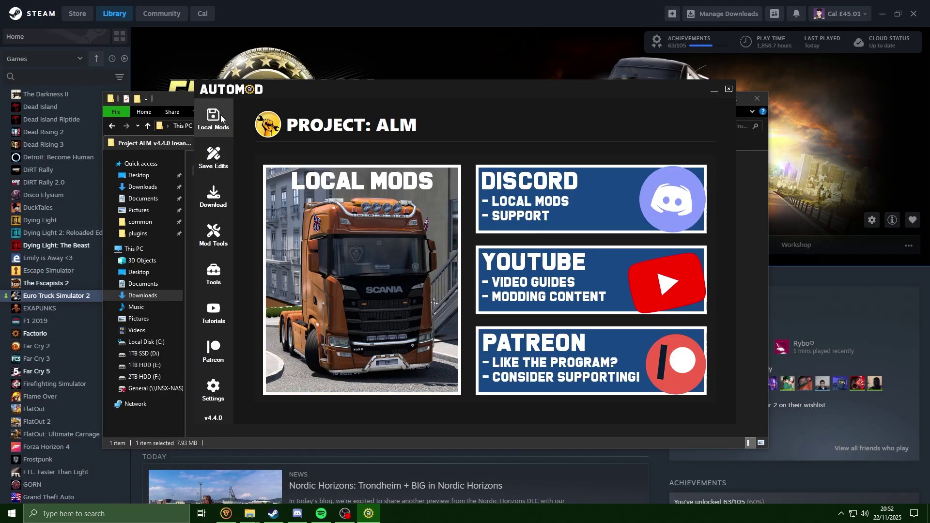
Step: Install the INSX Super Interior - Blue folder as a local mod on the mods save again and acknowledge the messages about additional steps
{"action": "left_click", "coordinate": [221, 117]}
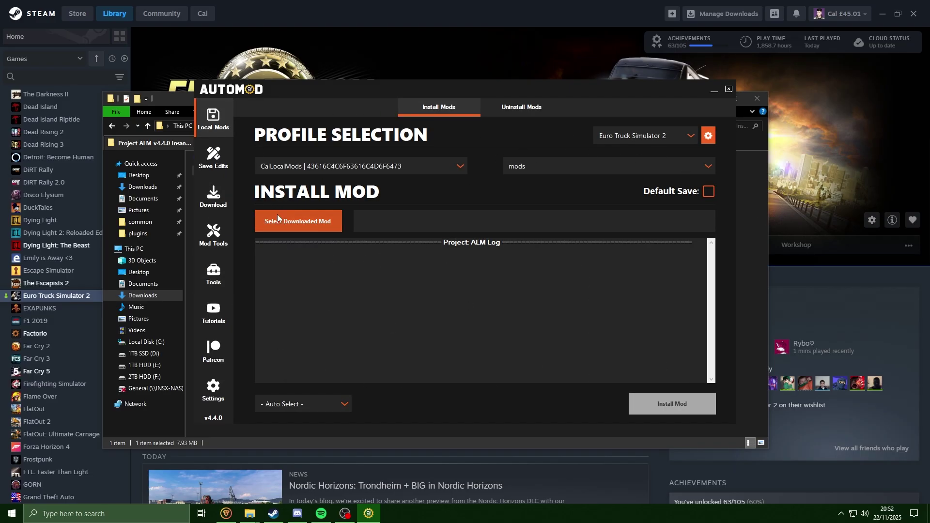
{"action": "left_click", "coordinate": [300, 222]}
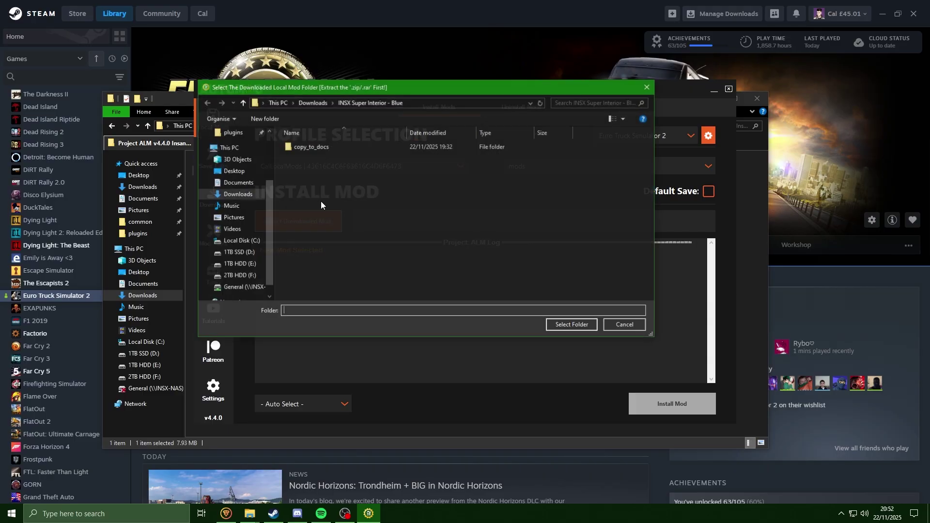
{"action": "left_click", "coordinate": [578, 325]}
{"action": "left_click", "coordinate": [681, 405]}
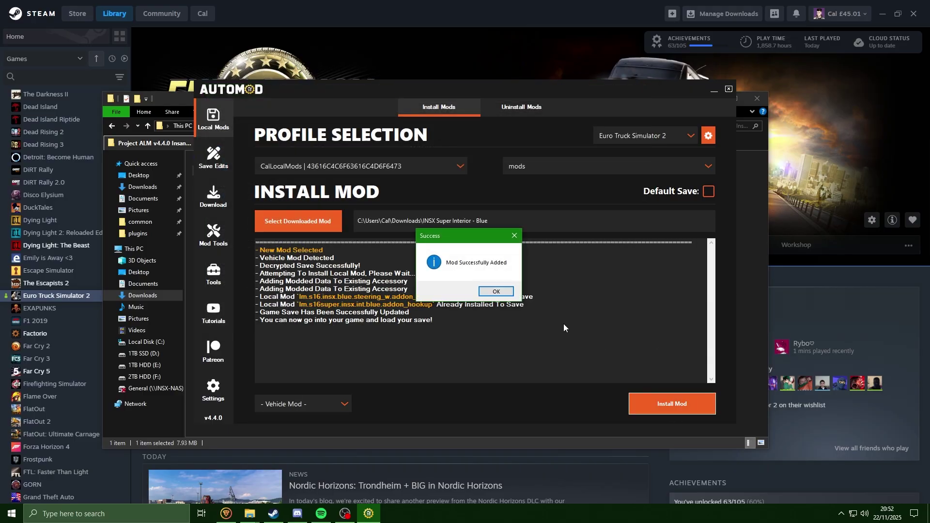
{"action": "left_click", "coordinate": [494, 292]}
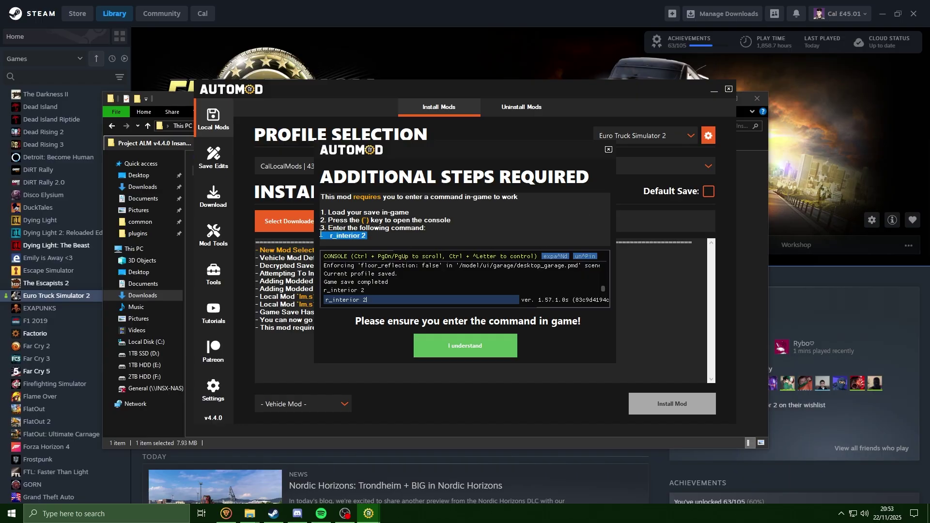
{"action": "left_click", "coordinate": [474, 335]}
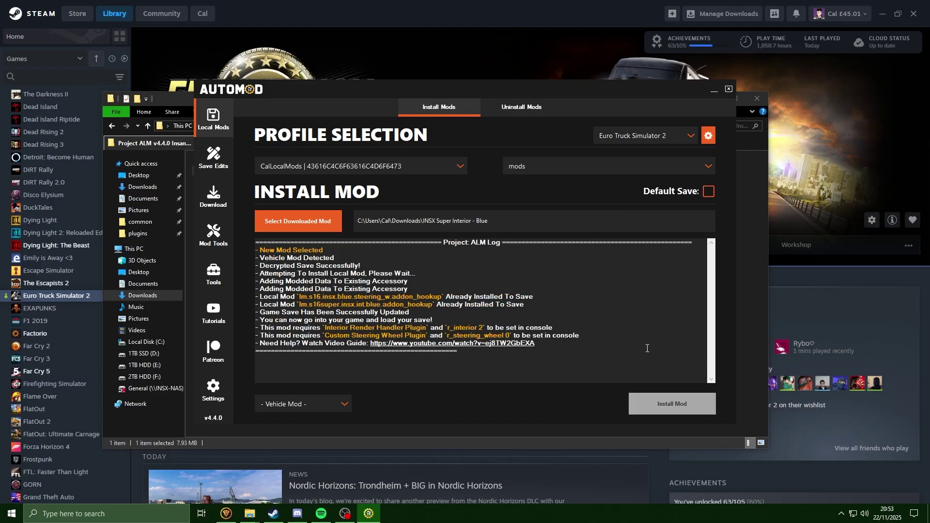
Step: Switch to Discord and start a new post in the Insanux server's ask-for-help forum
{"action": "left_click", "coordinate": [298, 514]}
{"action": "scroll", "coordinate": [112, 310], "scroll_direction": "up", "scroll_amount": 2}
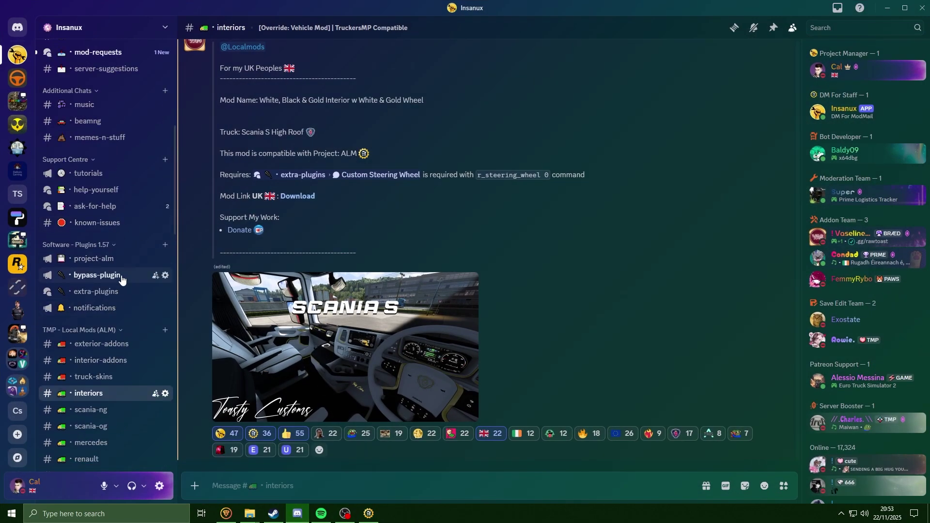
{"action": "left_click", "coordinate": [117, 222]}
{"action": "left_click", "coordinate": [131, 207]}
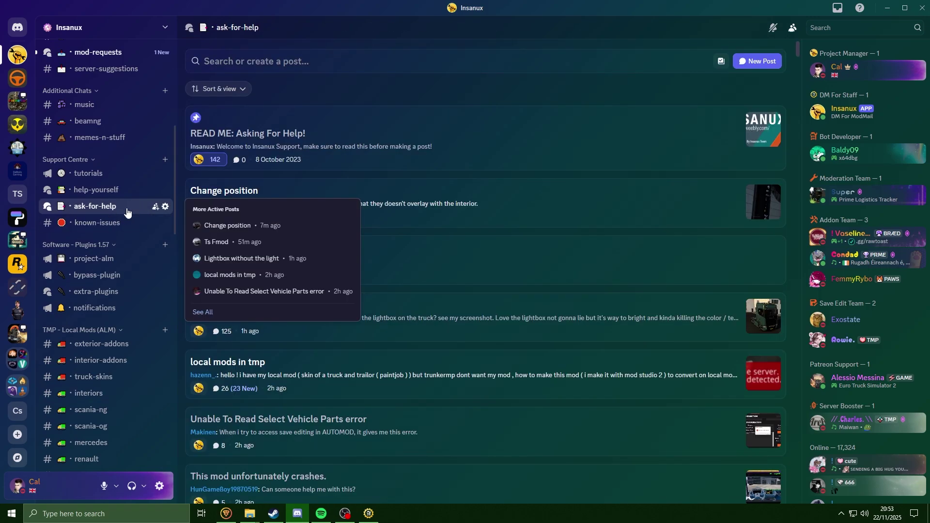
{"action": "left_click", "coordinate": [763, 62]}
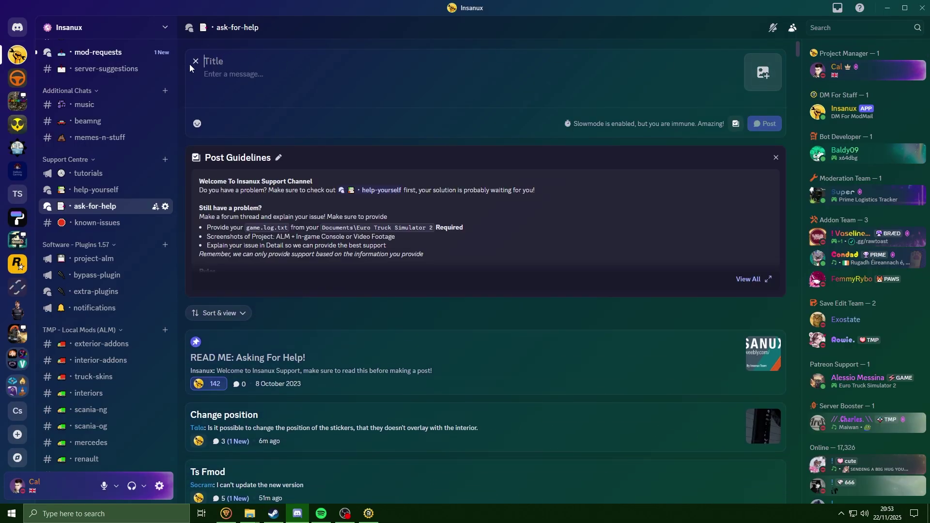
Step: Read the full post guidelines, including the required game.log.txt, acknowledge them, and return to the new post's message body
{"action": "left_click", "coordinate": [746, 283]}
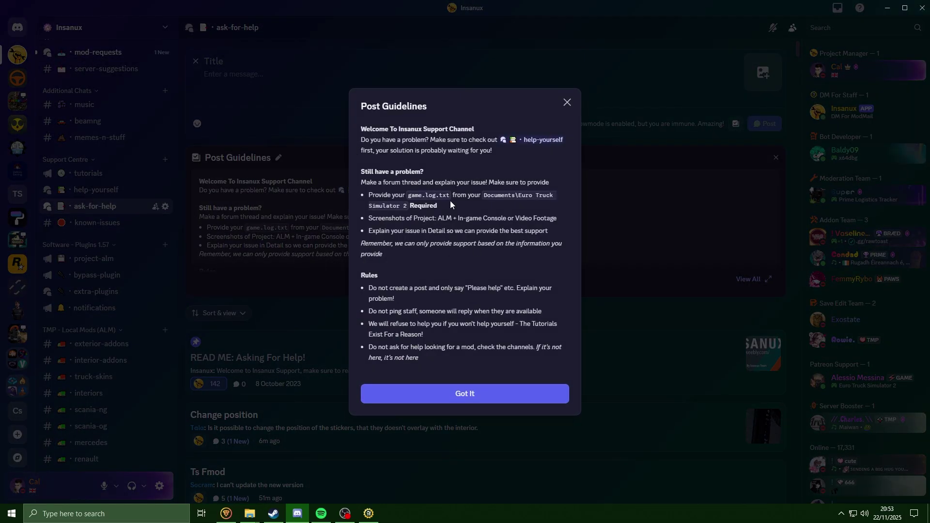
{"action": "left_click_drag", "start_coordinate": [409, 195], "coordinate": [449, 198]}
{"action": "left_click", "coordinate": [452, 212]}
{"action": "left_click", "coordinate": [452, 393]}
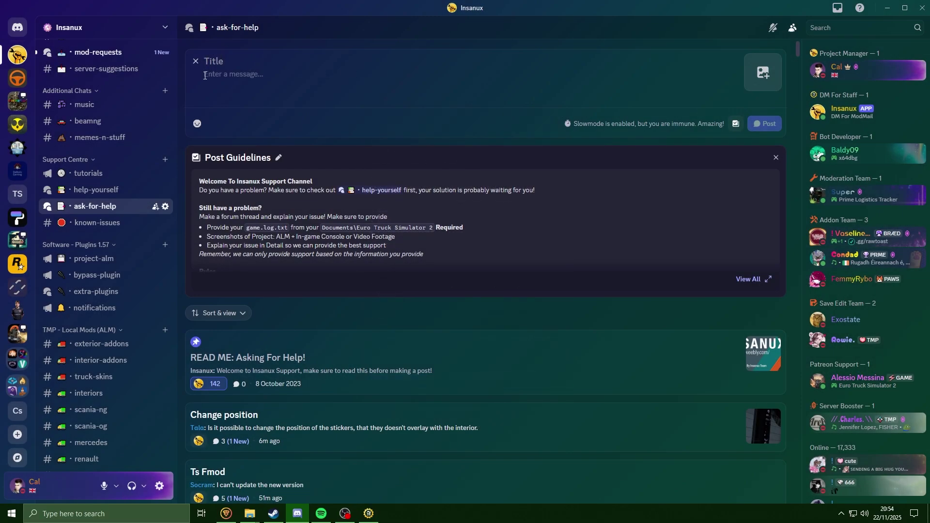
{"action": "left_click", "coordinate": [205, 76]}
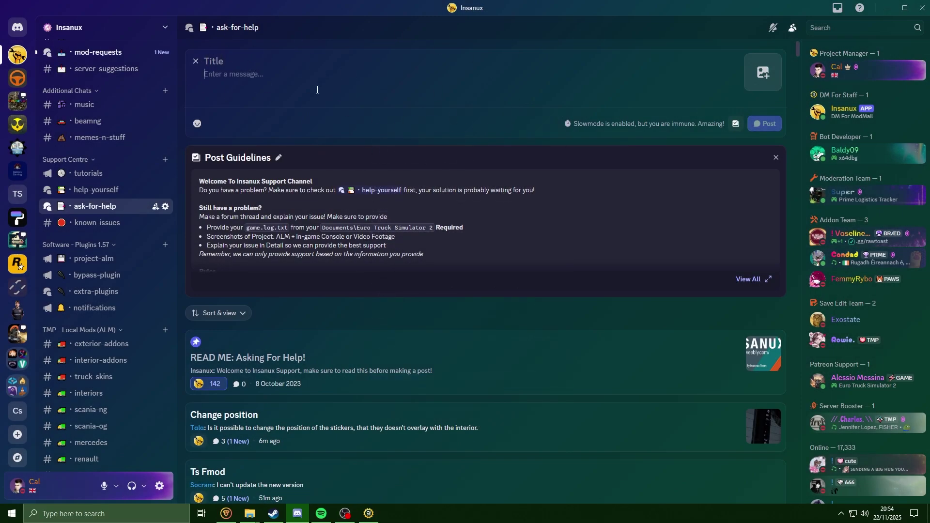